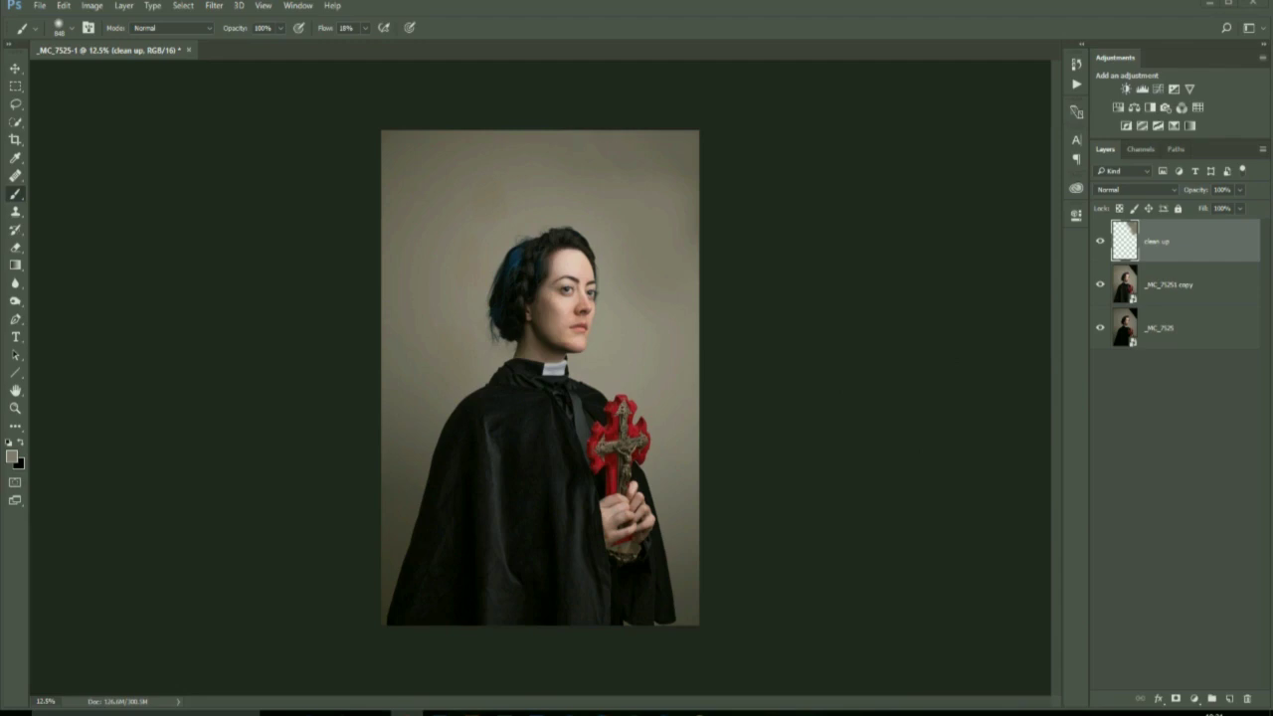
Step: Open the peeling paint texture after adding the duplicate and 'clean up' layers
{"action": "mouse_move", "coordinate": [829, 354]}
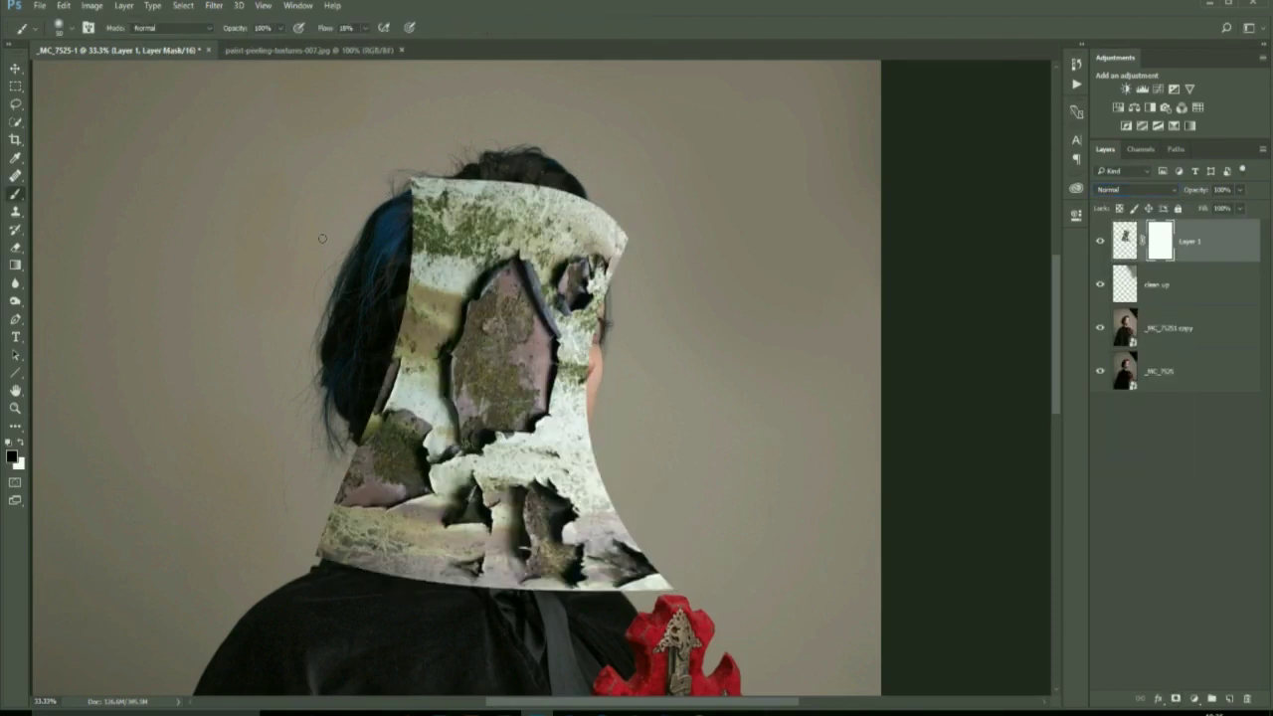
Step: Brush black on the texture's mask to hide it over the hair, neck and jaw
{"action": "key", "text": "bracketright"}
{"action": "key", "text": "bracketright"}
{"action": "key", "text": "bracketright"}
{"action": "key", "text": "bracketright"}
{"action": "key", "text": "bracketright"}
{"action": "key", "text": "bracketright"}
{"action": "key", "text": "bracketright"}
{"action": "key", "text": "bracketright"}
{"action": "mouse_move", "coordinate": [323, 238]}
{"action": "left_mouse_down"}
{"action": "mouse_move", "coordinate": [397, 284]}
{"action": "mouse_move", "coordinate": [352, 415]}
{"action": "mouse_move", "coordinate": [631, 559]}
{"action": "mouse_move", "coordinate": [471, 547]}
{"action": "mouse_move", "coordinate": [574, 390]}
{"action": "mouse_move", "coordinate": [571, 318]}
{"action": "mouse_move", "coordinate": [612, 246]}
{"action": "mouse_move", "coordinate": [565, 282]}
{"action": "mouse_move", "coordinate": [548, 248]}
{"action": "mouse_move", "coordinate": [390, 388]}
{"action": "mouse_move", "coordinate": [564, 523]}
{"action": "mouse_move", "coordinate": [558, 448]}
{"action": "mouse_move", "coordinate": [512, 293]}
{"action": "mouse_move", "coordinate": [484, 316]}
{"action": "mouse_move", "coordinate": [464, 375]}
{"action": "mouse_move", "coordinate": [536, 408]}
{"action": "mouse_move", "coordinate": [474, 438]}
{"action": "mouse_move", "coordinate": [493, 398]}
{"action": "left_mouse_up"}
{"action": "key", "text": "bracketright"}
{"action": "key", "text": "bracketright"}
{"action": "key", "text": "bracketleft"}
{"action": "key", "text": "bracketleft"}
{"action": "key", "text": "bracketleft"}
{"action": "key", "text": "bracketleft"}
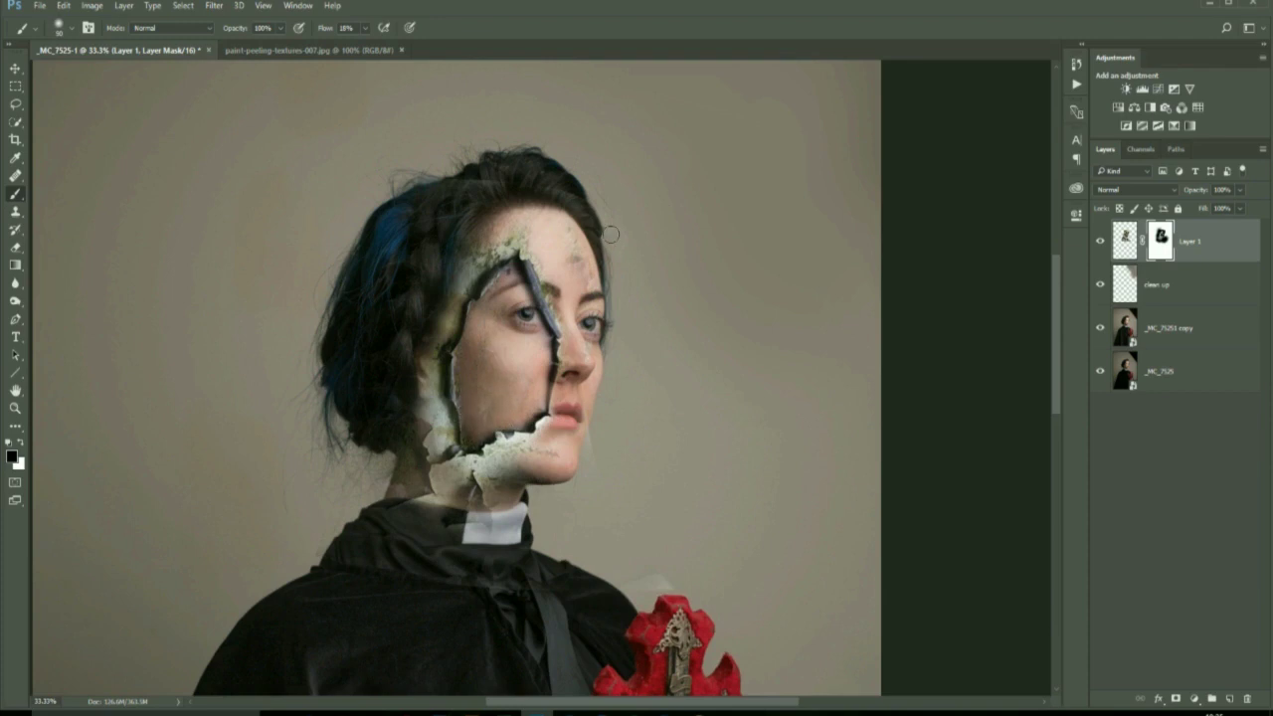
Step: Add a Curves adjustment and bend its Blue channel to tint the peeling edge teal
{"action": "left_click", "coordinate": [1159, 89]}
{"action": "left_click", "coordinate": [955, 271]}
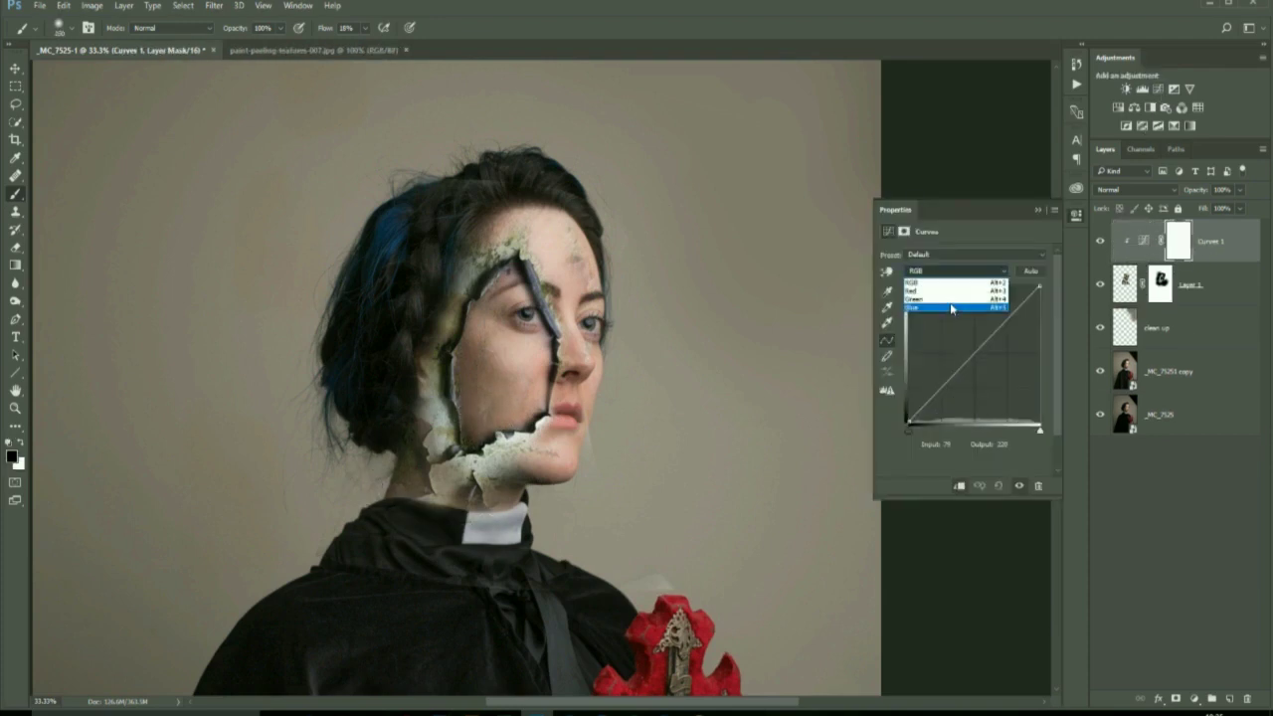
{"action": "left_click", "coordinate": [952, 310]}
{"action": "left_click_drag", "start_coordinate": [961, 355], "coordinate": [975, 347]}
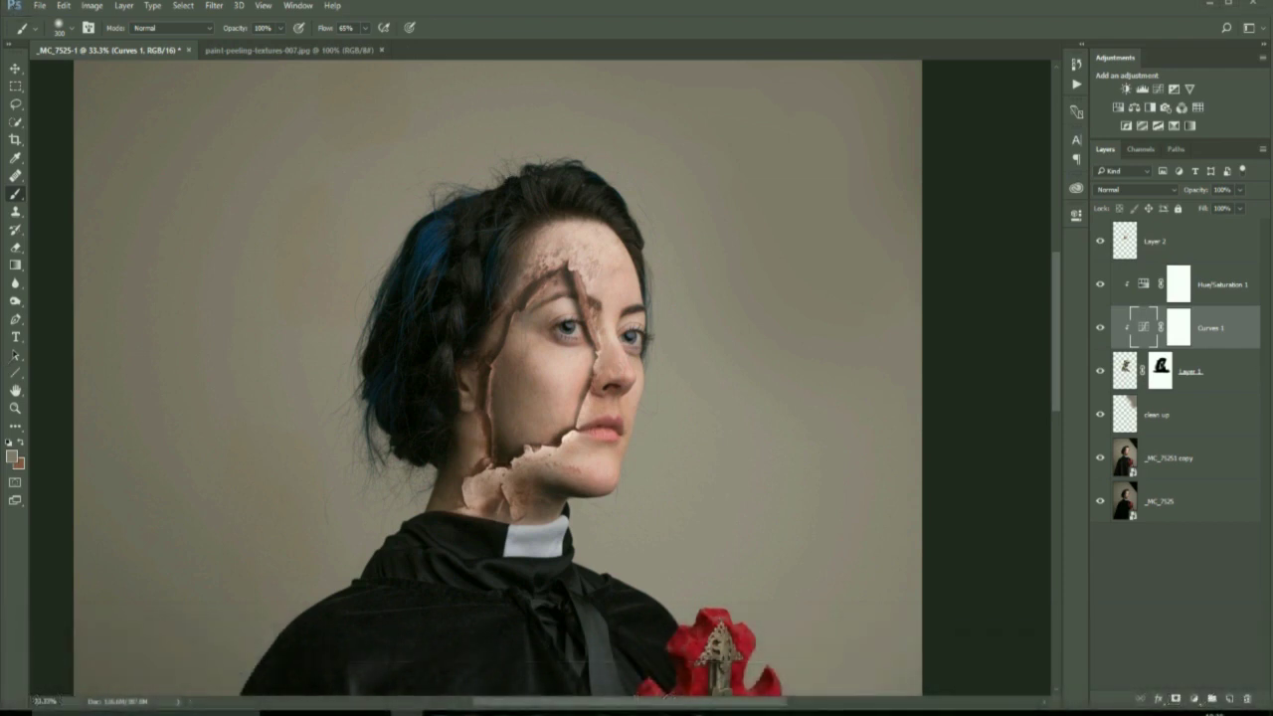
Step: Shift the texture to skin tones with Curves 1 and Hue/Saturation 1, then add Layer 2
{"action": "mouse_move", "coordinate": [869, 307]}
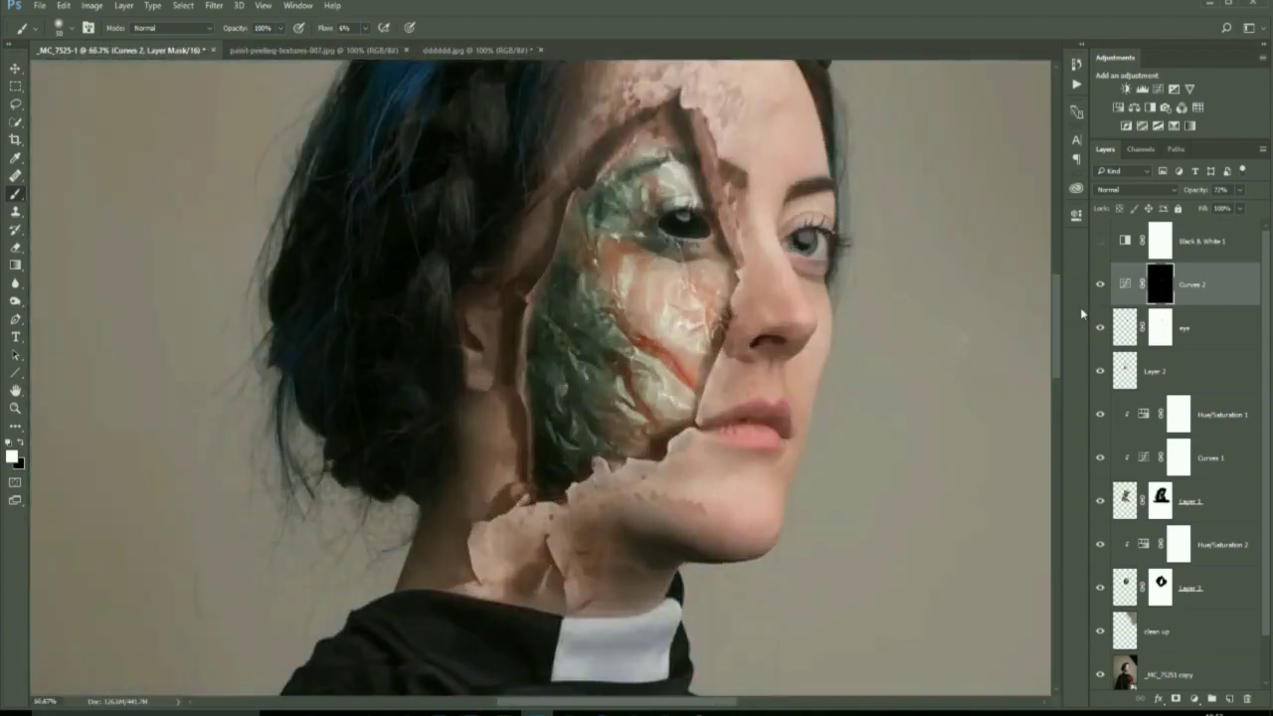
Step: Hide the Black & White adjustment and select Layer 3's mask for painting the nose blood
{"action": "left_click", "coordinate": [1100, 242]}
{"action": "left_click", "coordinate": [1160, 587]}
{"action": "mouse_move", "coordinate": [642, 462]}
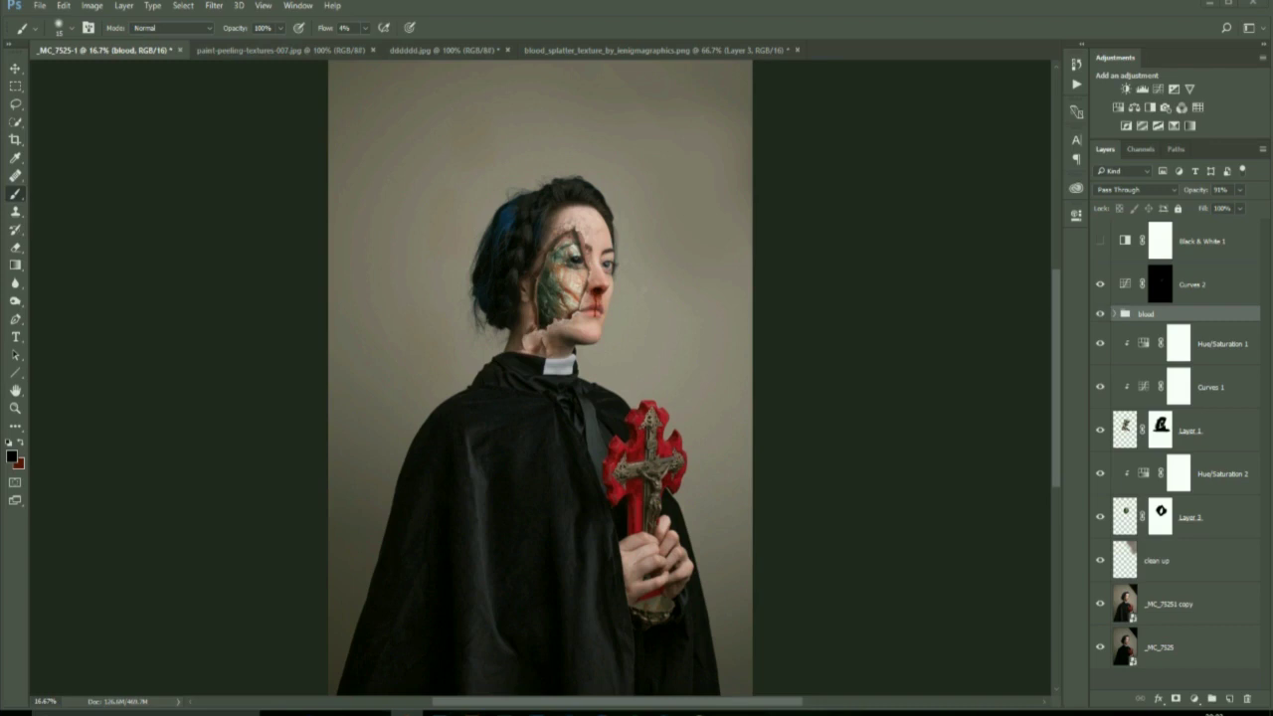
Step: Bring in the cracked stone texture as Layer 5 in Linear Dodge (Add), masked to the hands
{"action": "mouse_move", "coordinate": [1071, 329]}
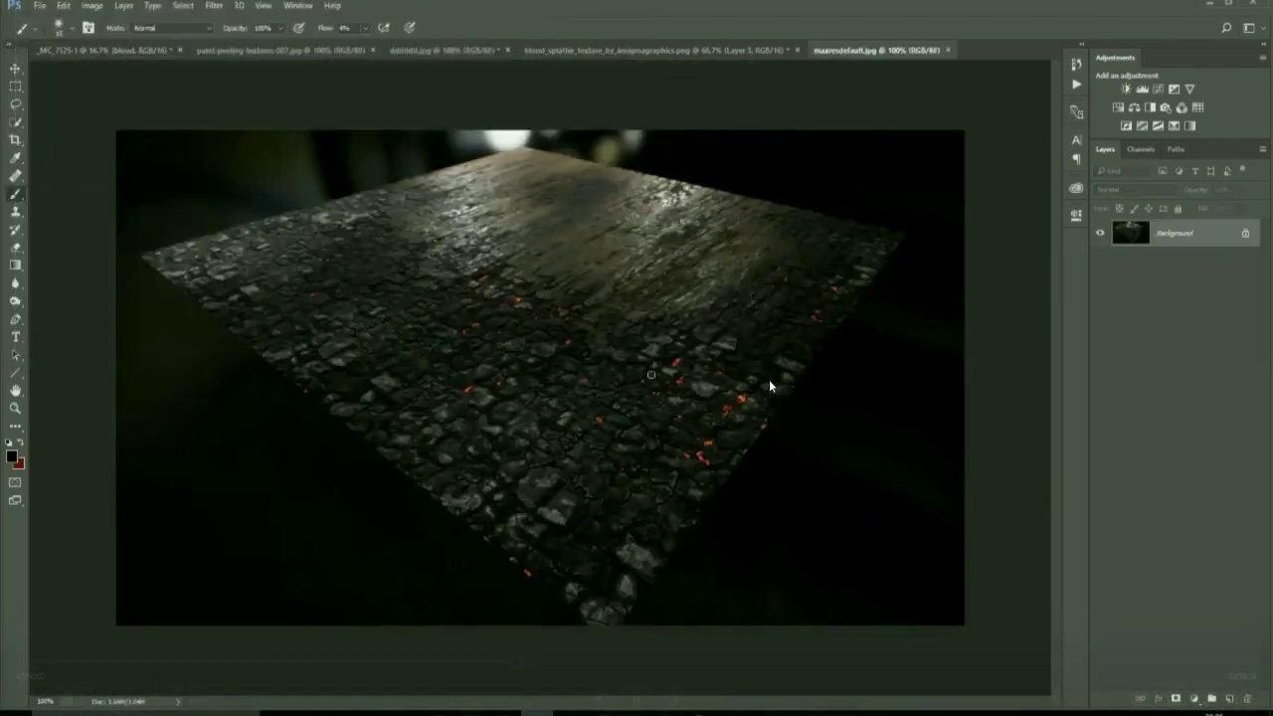
{"action": "mouse_move", "coordinate": [455, 369]}
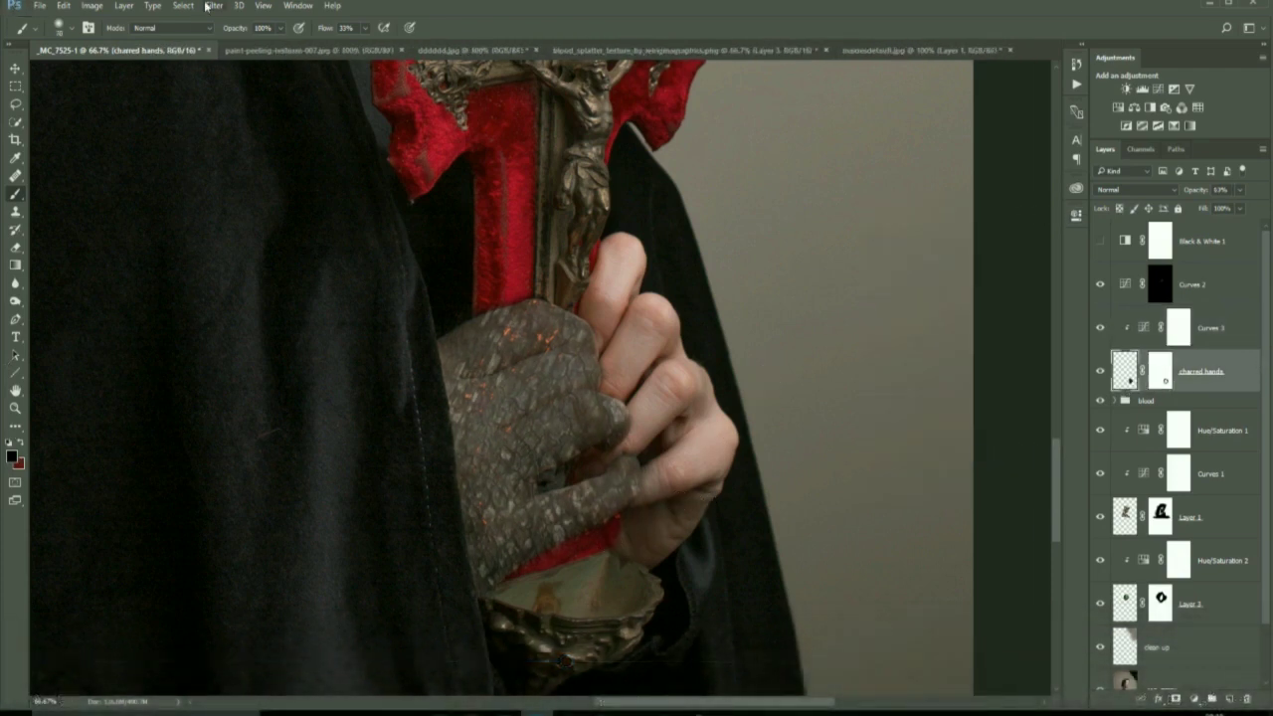
Step: Add another charred texture copy above 'charred hands' and warp it around the fist
{"action": "mouse_move", "coordinate": [684, 393]}
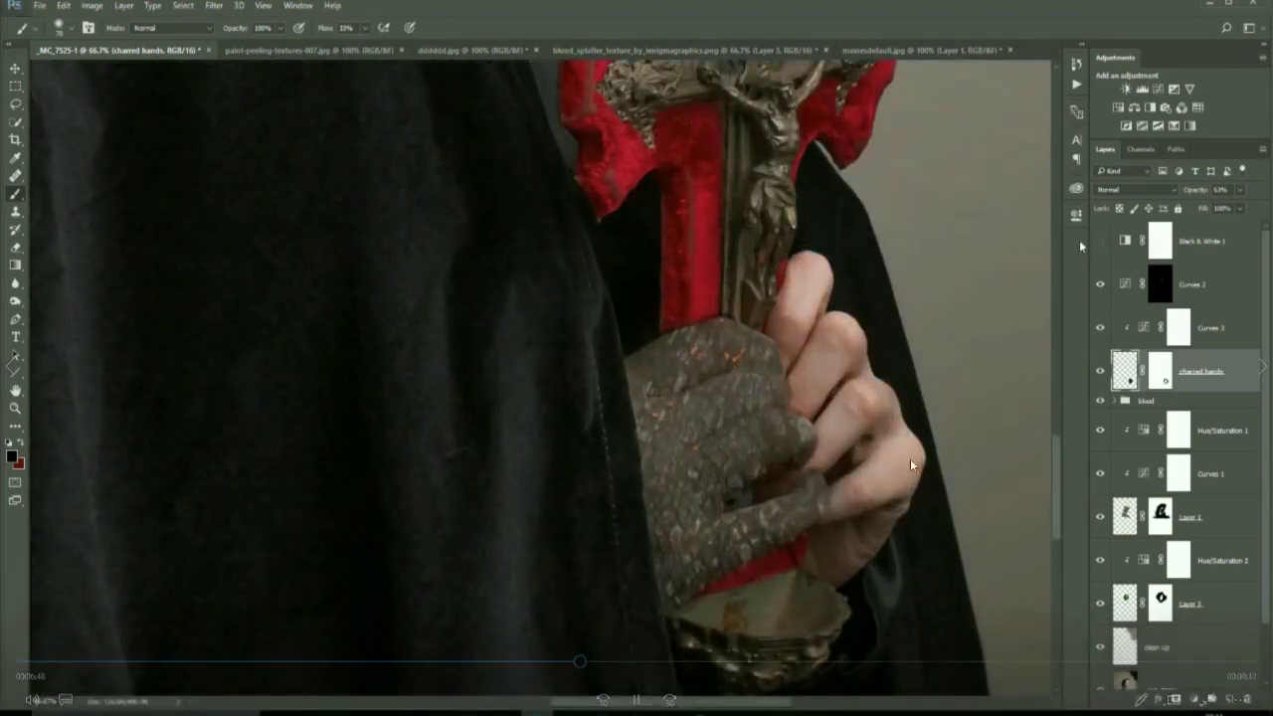
{"action": "mouse_move", "coordinate": [916, 448]}
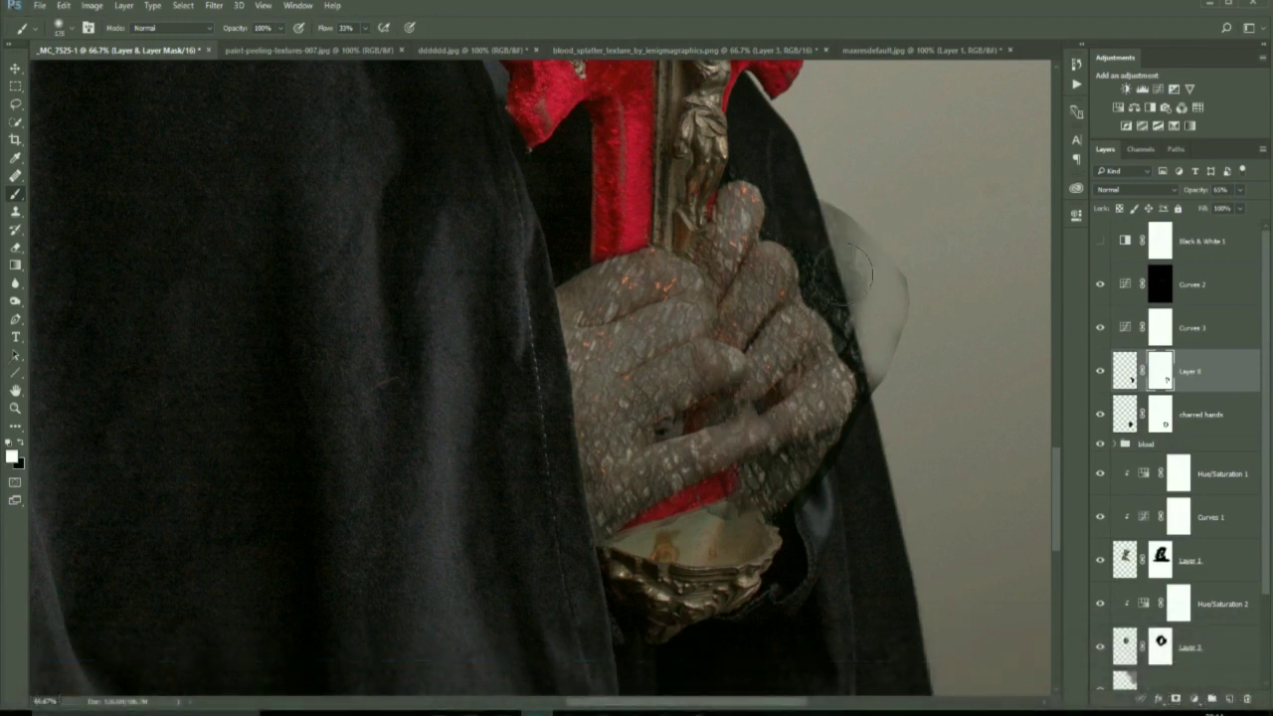
Step: Mask Layer 8's overspill off the hand with black, then browse to the stock folder
{"action": "mouse_move", "coordinate": [815, 322]}
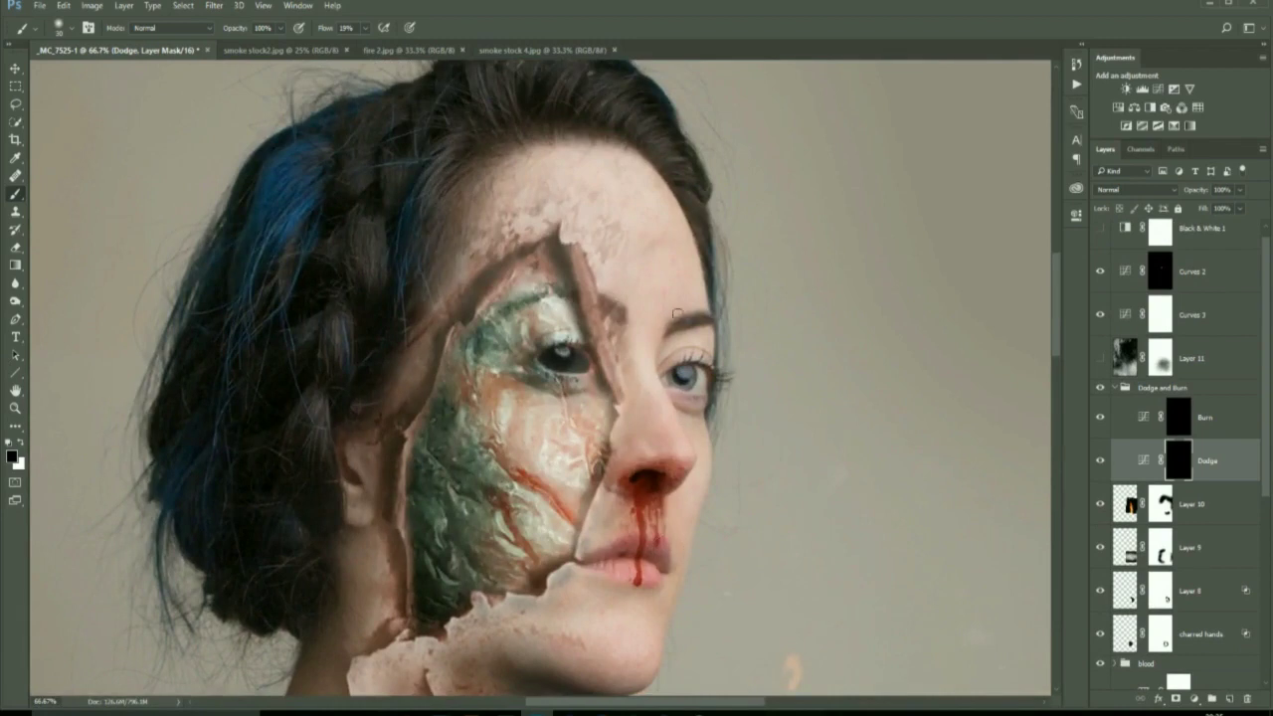
Step: Create Dodge and Burn Curves layers with black masks and paint dodging on face, neck and collar
{"action": "mouse_move", "coordinate": [773, 357]}
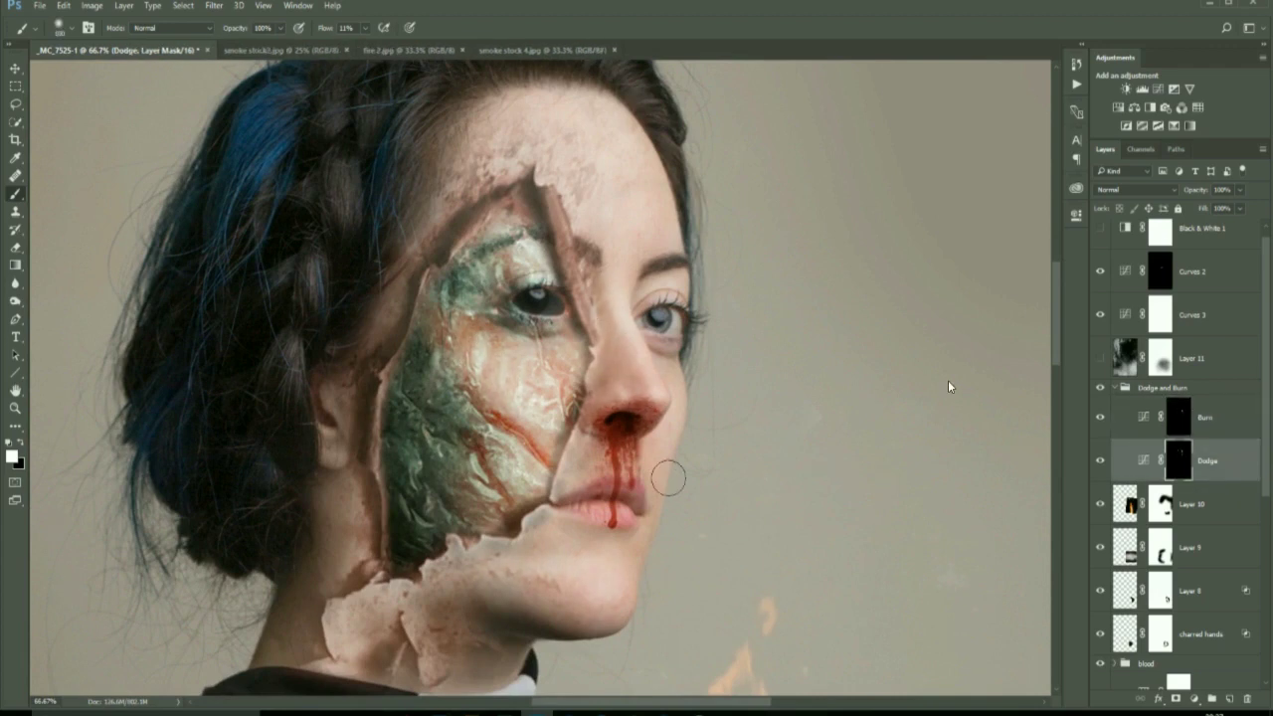
{"action": "mouse_move", "coordinate": [1066, 327]}
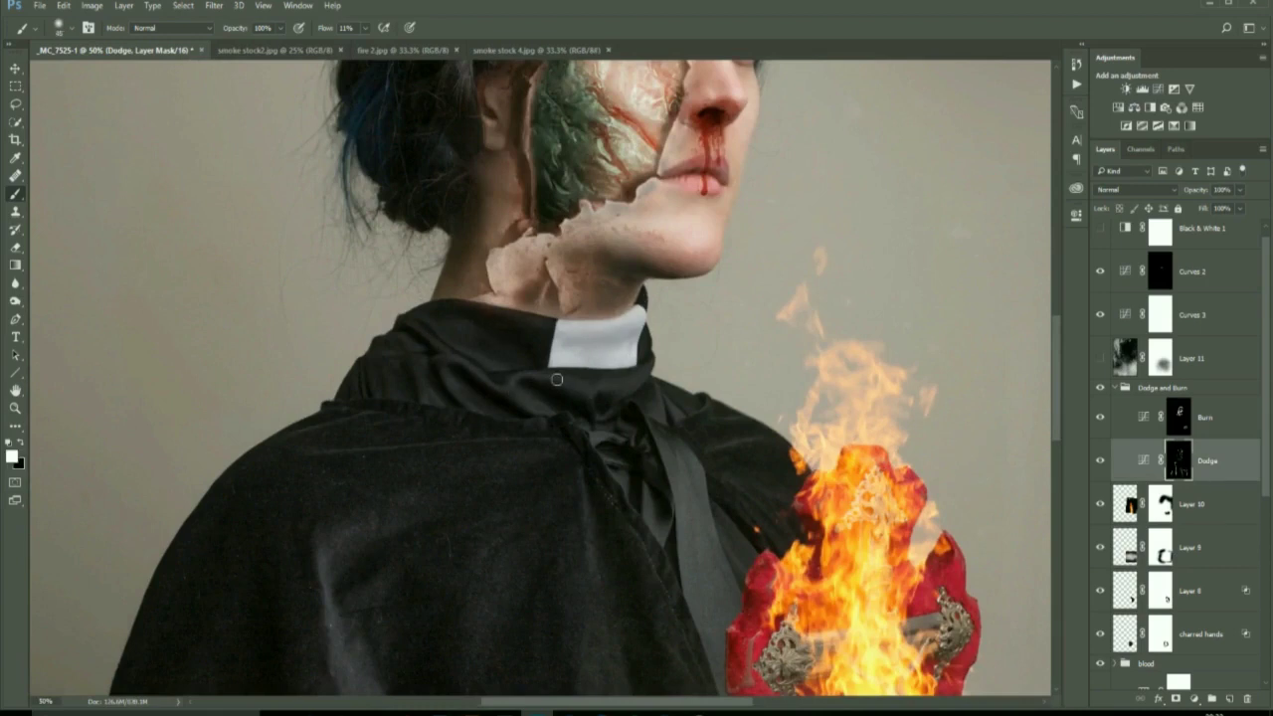
{"action": "key", "text": "alt+bracketright"}
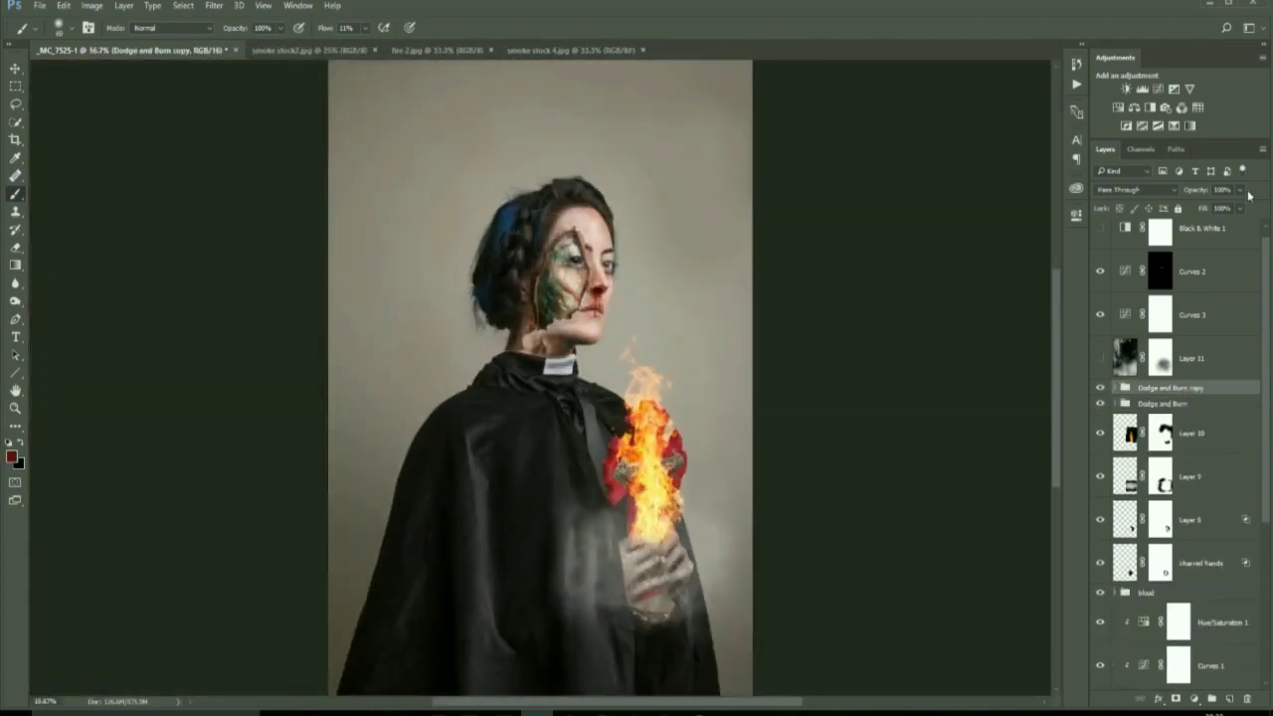
Step: Show smoke Layer 11, toggle Black & White 1 on and off, and select Layer 1's mask
{"action": "left_click", "coordinate": [1100, 358]}
{"action": "left_click", "coordinate": [1100, 228]}
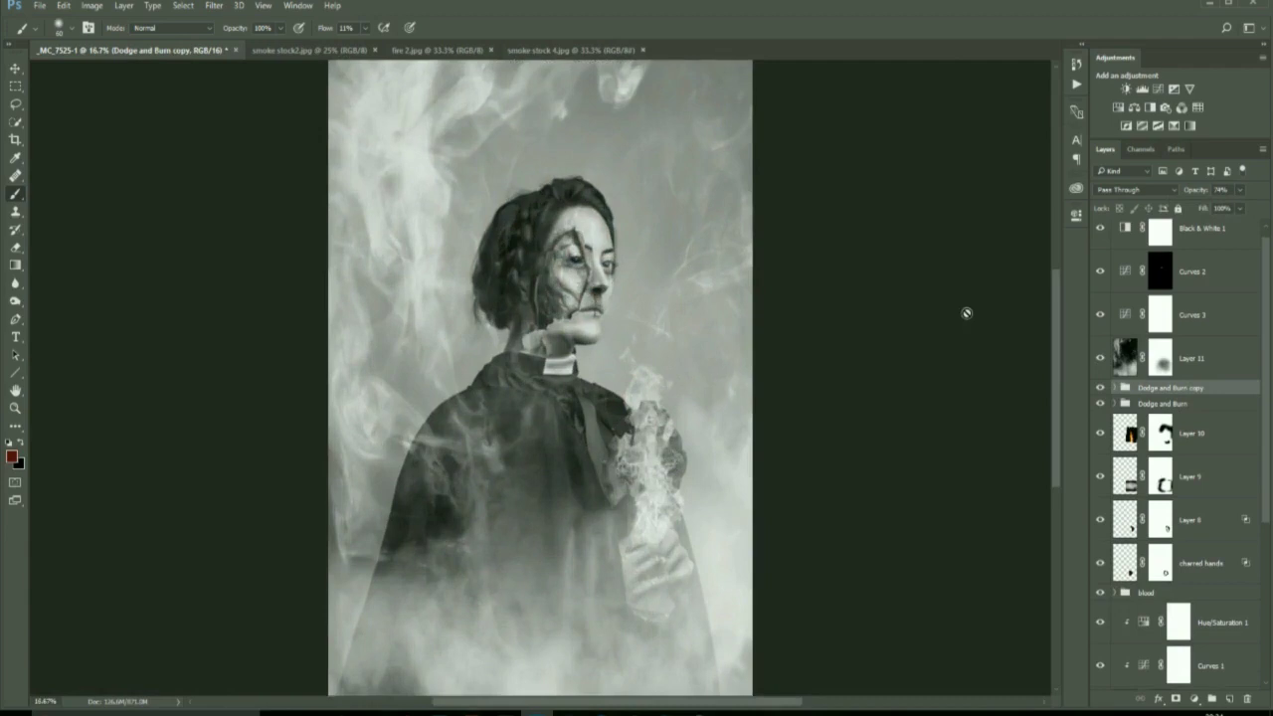
{"action": "left_click", "coordinate": [1100, 228]}
{"action": "scroll", "coordinate": [557, 299], "scroll_direction": "up", "scroll_amount": 5}
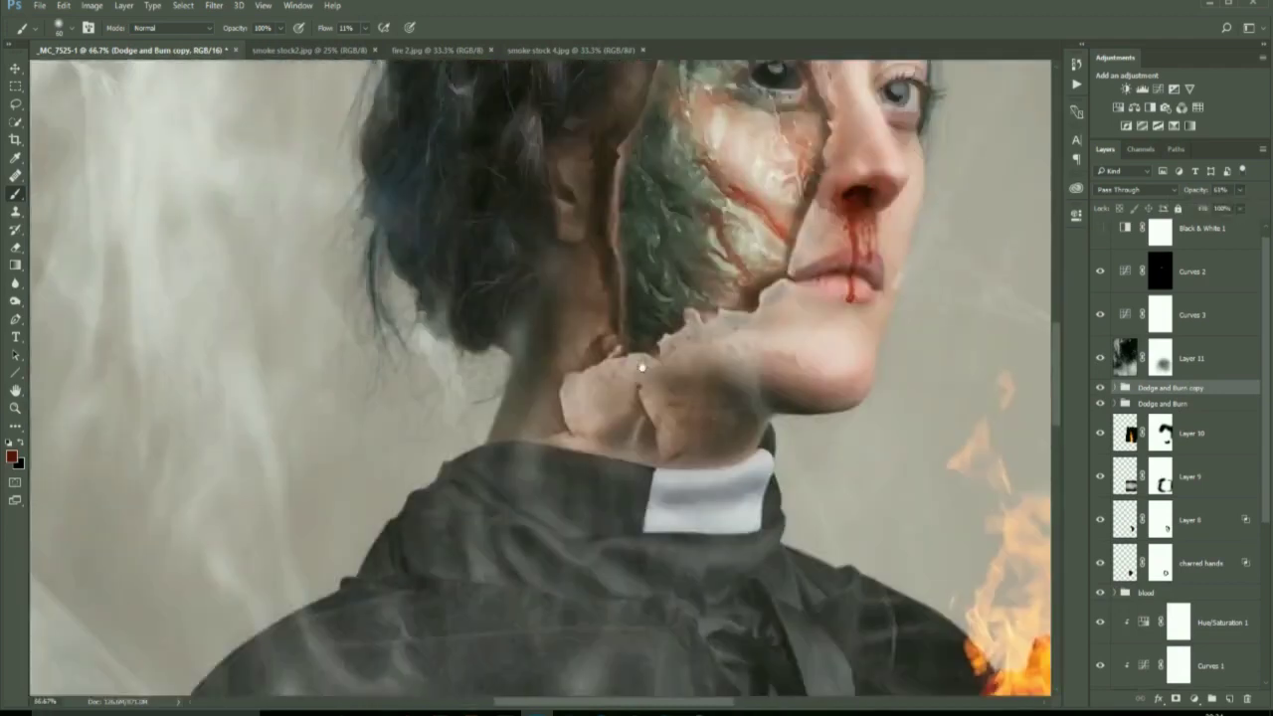
{"action": "left_click_drag", "start_coordinate": [1265, 448], "coordinate": [1264, 597]}
{"action": "left_click", "coordinate": [1161, 450]}
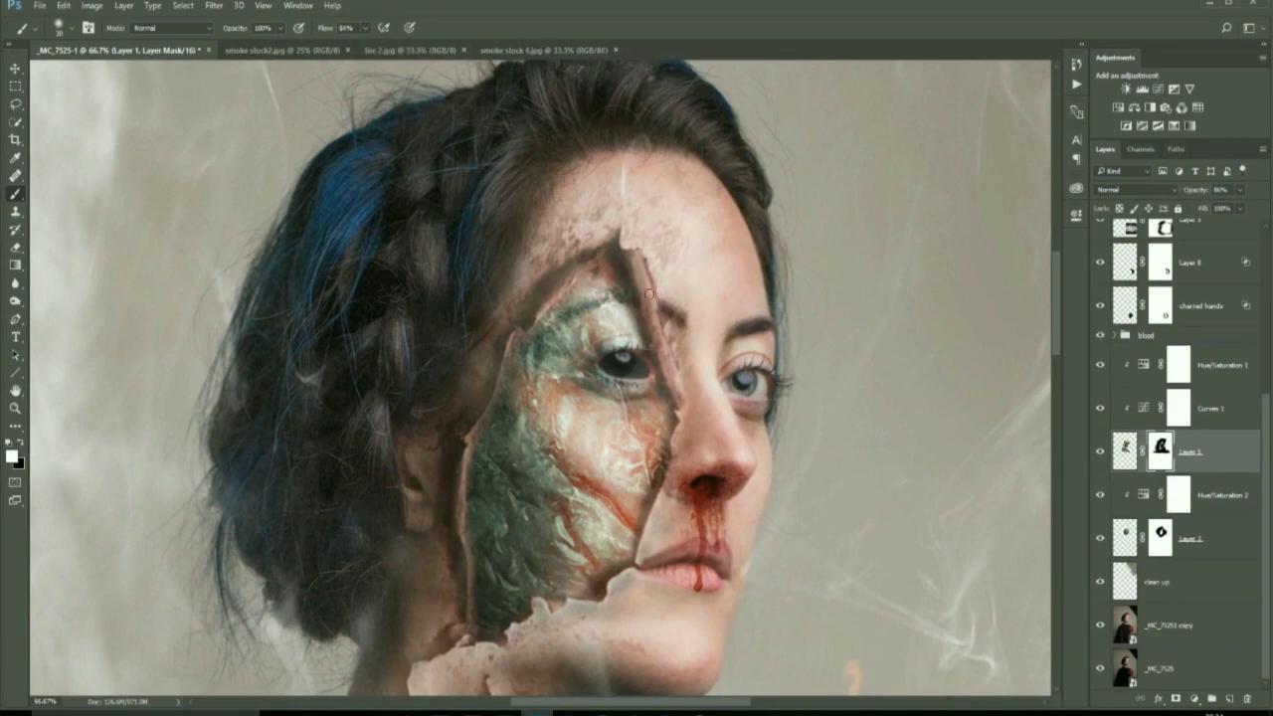
Step: Undo to compare the torn-skin overlay, then review the figure at fit, 100% and 50% zoom
{"action": "key", "text": "ctrl+z"}
{"action": "key", "text": "ctrl+z"}
{"action": "key", "text": "ctrl+0"}
{"action": "key", "text": "ctrl+1"}
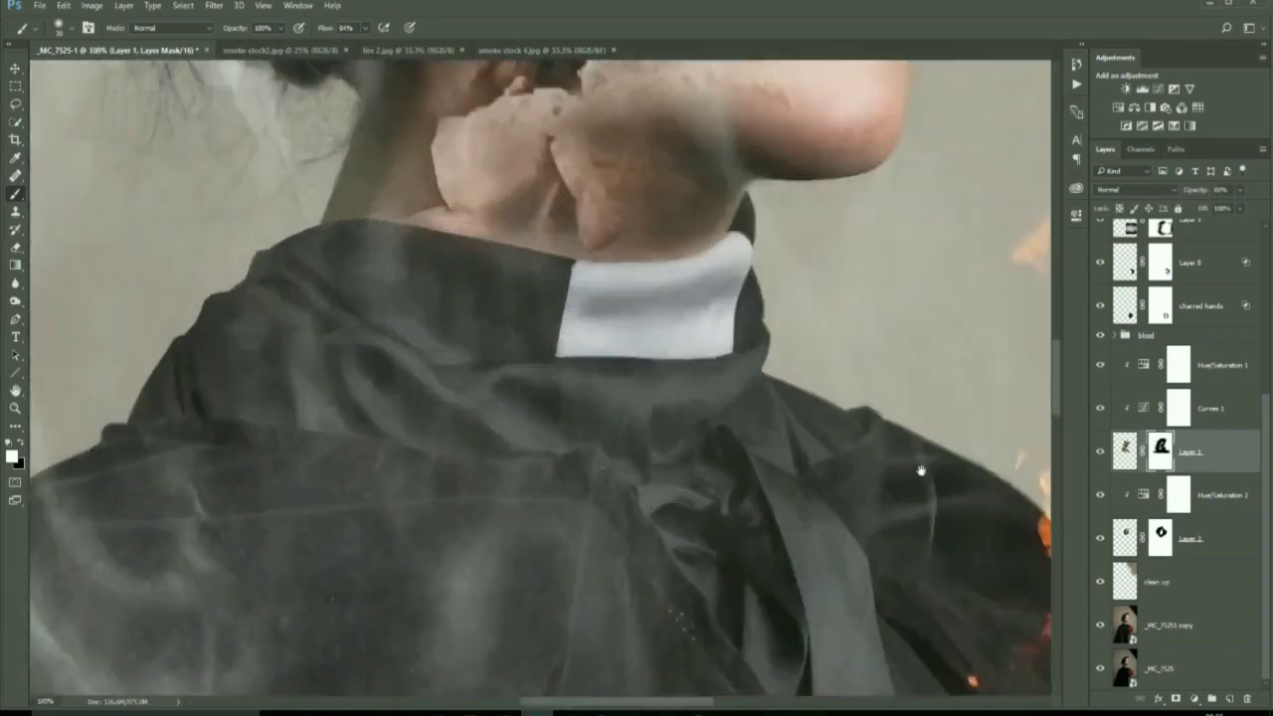
{"action": "left_click_drag", "start_coordinate": [921, 470], "coordinate": [895, 697]}
{"action": "key", "text": "ctrl+minus"}
{"action": "key", "text": "ctrl+minus"}
{"action": "key", "text": "ctrl+minus"}
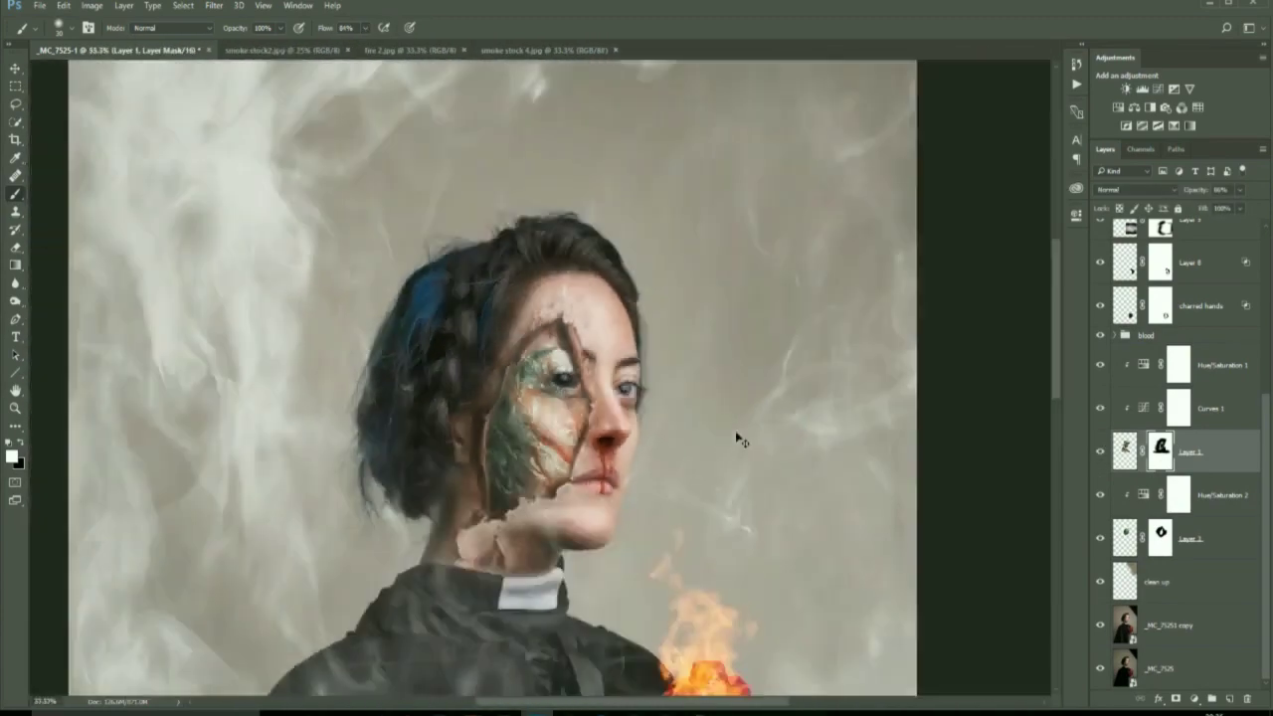
{"action": "key", "text": "ctrl+plus"}
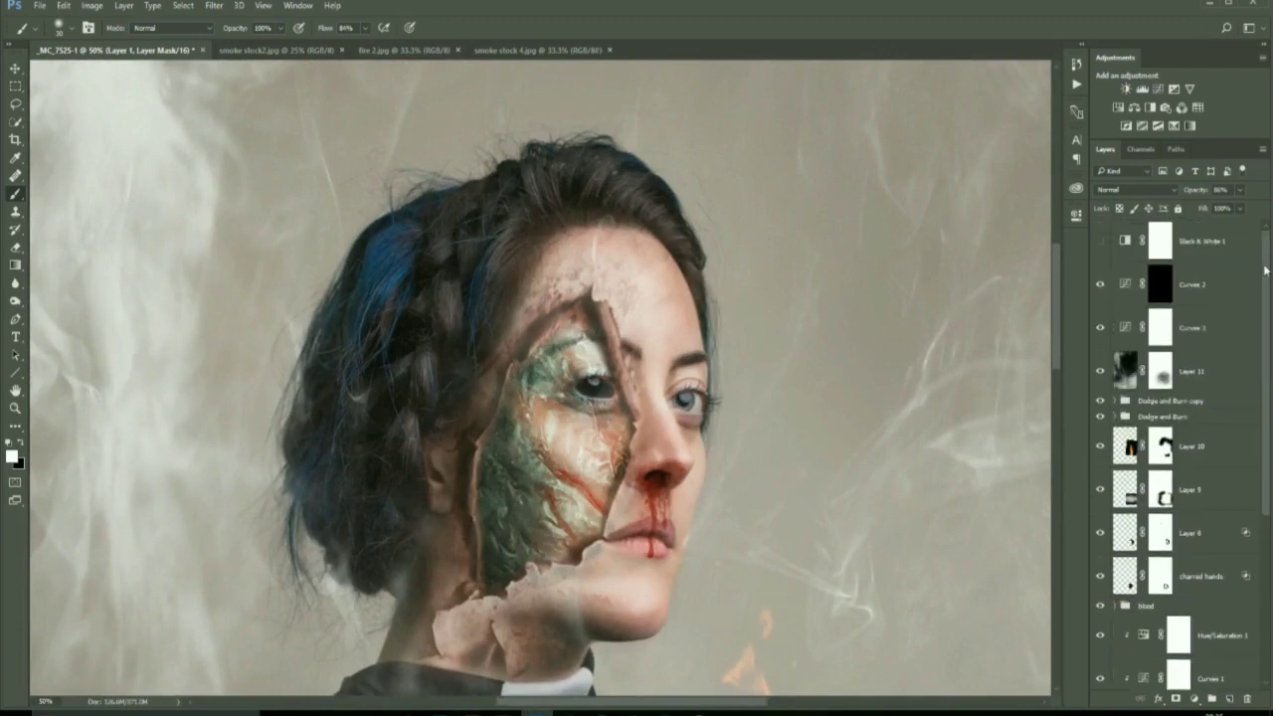
{"action": "key", "text": "ctrl+minus"}
{"action": "key", "text": "ctrl+minus"}
{"action": "key", "text": "ctrl+minus"}
{"action": "key", "text": "ctrl+minus"}
Step: Warp fire Layer 10 so the flame bends around the hand
{"action": "key", "text": "ctrl+plus"}
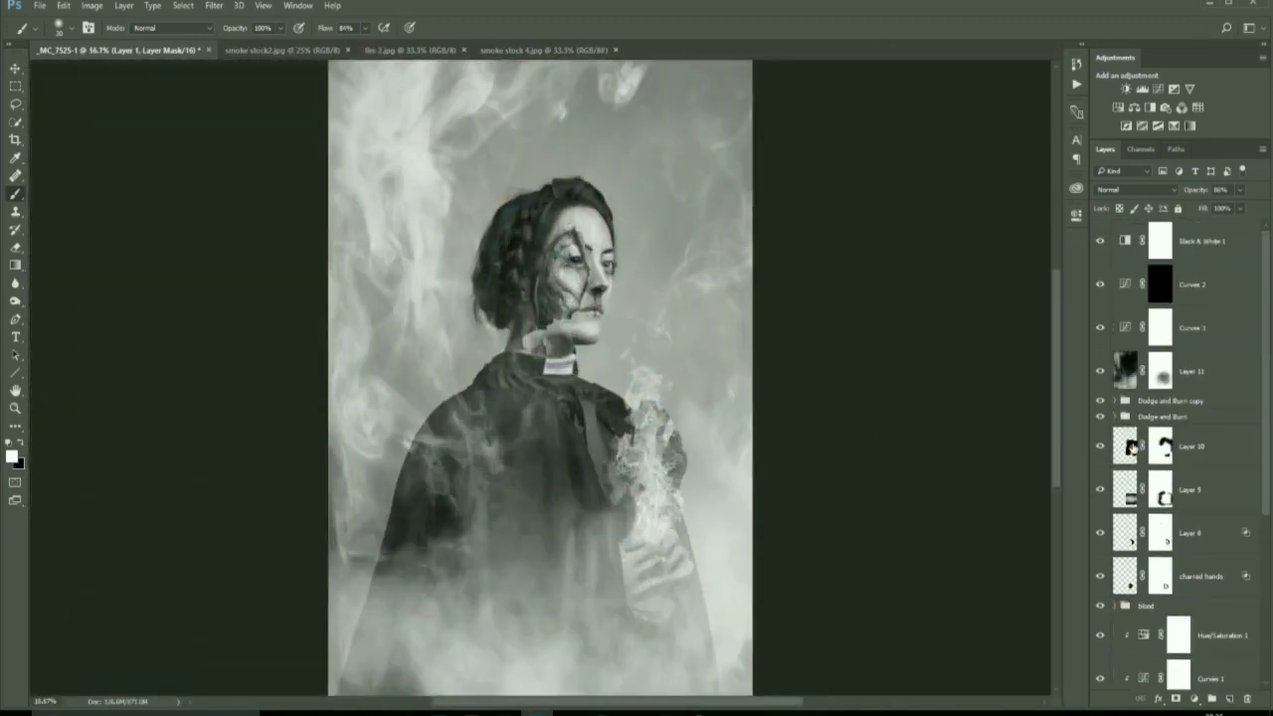
{"action": "left_click", "coordinate": [1131, 448]}
{"action": "key", "text": "ctrl+t"}
{"action": "left_click_drag", "start_coordinate": [696, 562], "coordinate": [716, 577]}
{"action": "left_click_drag", "start_coordinate": [657, 278], "coordinate": [634, 537]}
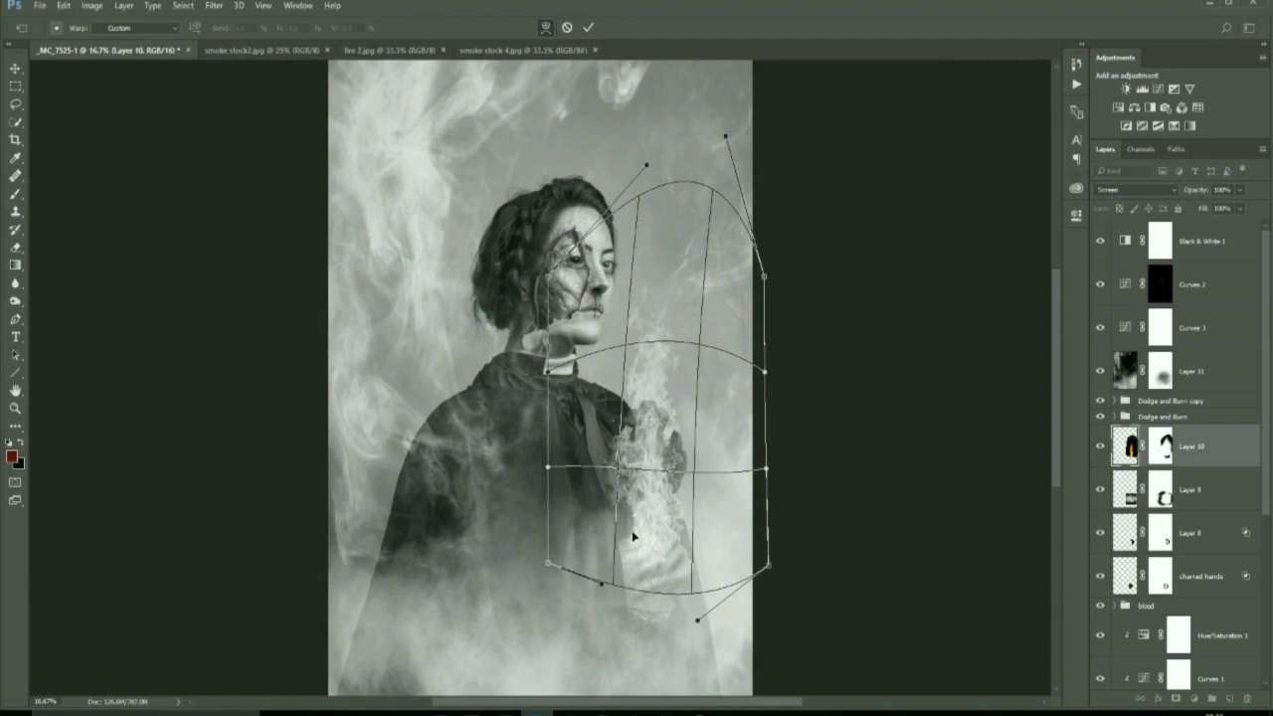
{"action": "key", "text": "Return"}
Step: Paint a soft glow around the burning hand on a new Linear Dodge (Add) layer
{"action": "key", "text": "b"}
{"action": "left_click", "coordinate": [1100, 241]}
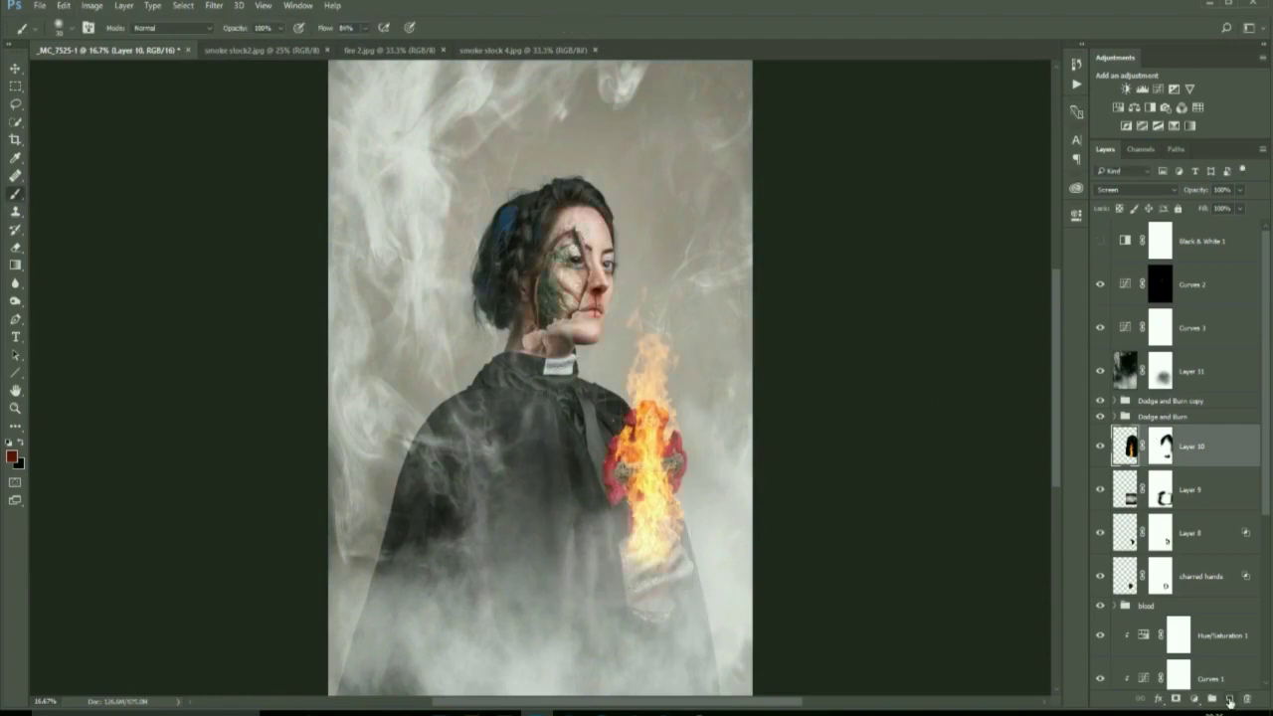
{"action": "left_click", "coordinate": [1231, 700]}
{"action": "mouse_move", "coordinate": [642, 462]}
{"action": "left_mouse_down"}
{"action": "mouse_move", "coordinate": [668, 497]}
{"action": "mouse_move", "coordinate": [651, 461]}
{"action": "mouse_move", "coordinate": [710, 488]}
{"action": "left_mouse_up"}
{"action": "left_click", "coordinate": [1134, 189]}
{"action": "left_click", "coordinate": [1128, 304]}
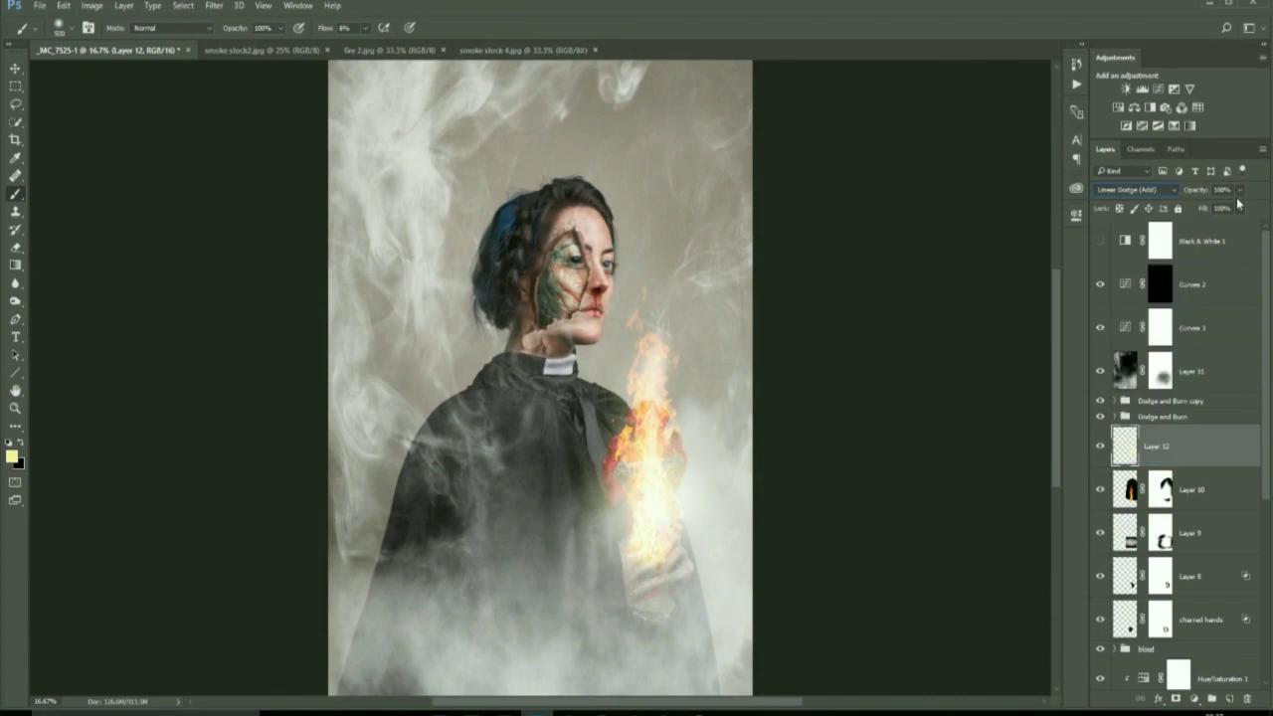
{"action": "left_click", "coordinate": [1100, 241]}
{"action": "left_click", "coordinate": [1101, 447]}
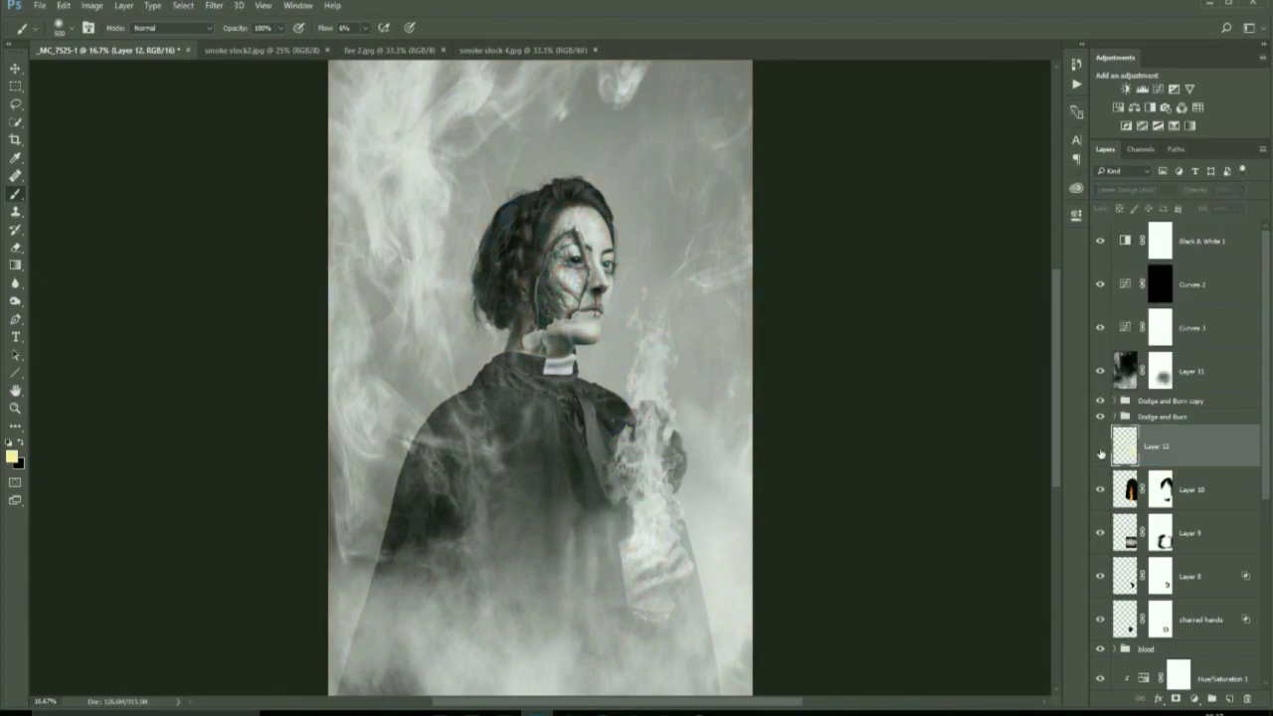
{"action": "left_click", "coordinate": [1100, 447]}
Step: Duplicate fire Layer 10 to intensify the flame
{"action": "left_click", "coordinate": [1193, 489]}
{"action": "key", "text": "ctrl+j"}
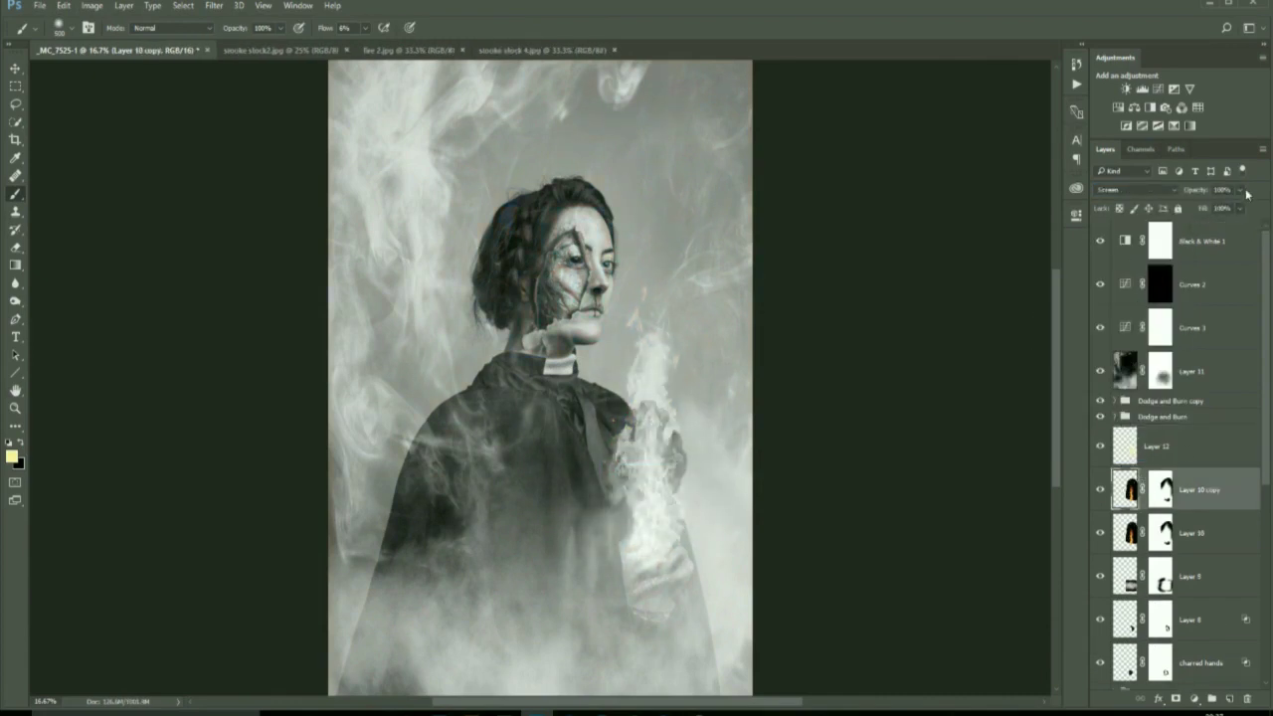
{"action": "scroll", "coordinate": [570, 236], "scroll_direction": "up", "scroll_amount": 4}
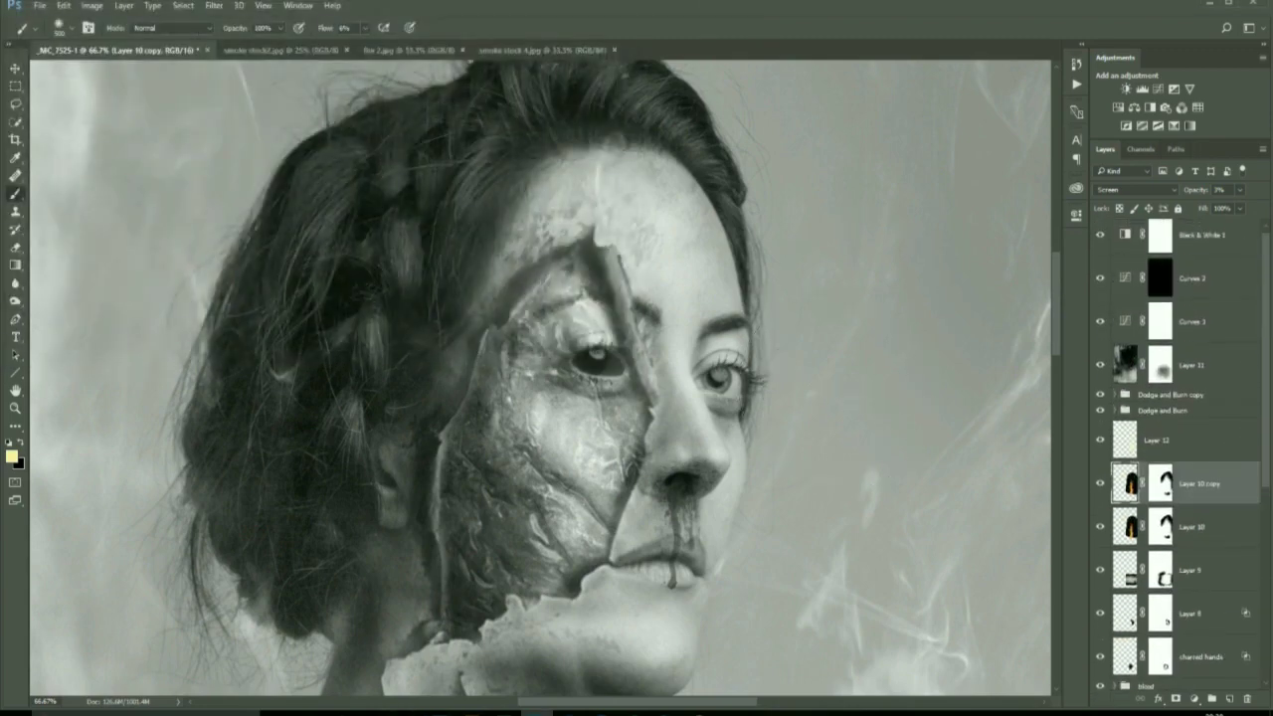
Step: Duplicate the blood group and lower the blood copy's opacity to 40%
{"action": "scroll", "coordinate": [1174, 497], "scroll_direction": "down", "scroll_amount": 2}
{"action": "left_click", "coordinate": [1114, 482]}
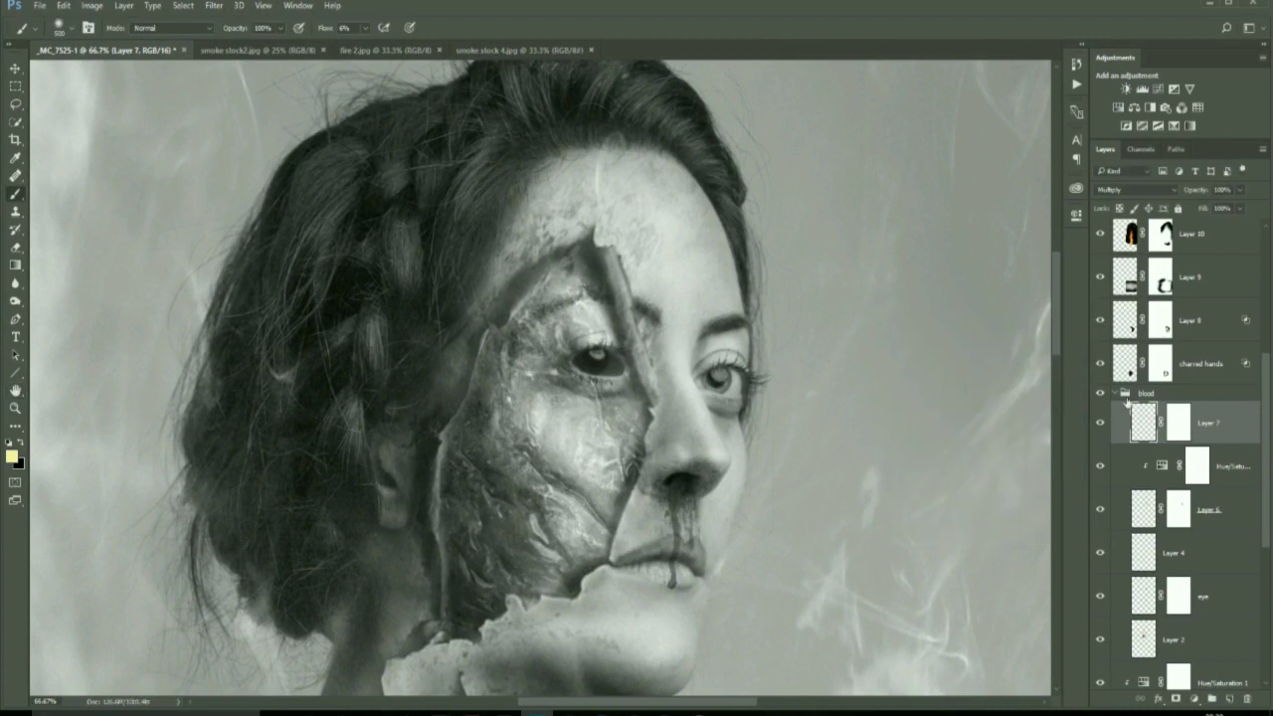
{"action": "key", "text": "ctrl+j"}
{"action": "mouse_move", "coordinate": [1226, 208]}
{"action": "left_mouse_down"}
{"action": "mouse_move", "coordinate": [1210, 211]}
{"action": "mouse_move", "coordinate": [1227, 207]}
{"action": "left_mouse_up"}
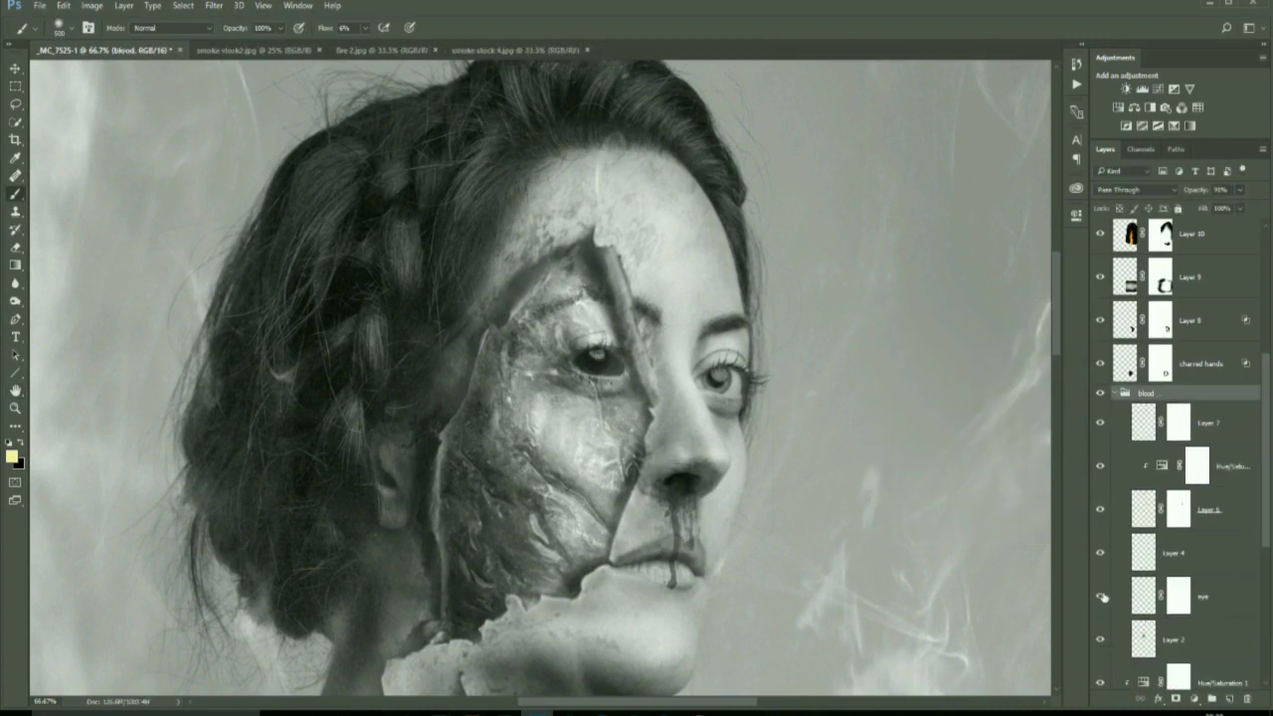
{"action": "left_click", "coordinate": [1100, 509]}
{"action": "left_click", "coordinate": [1100, 509]}
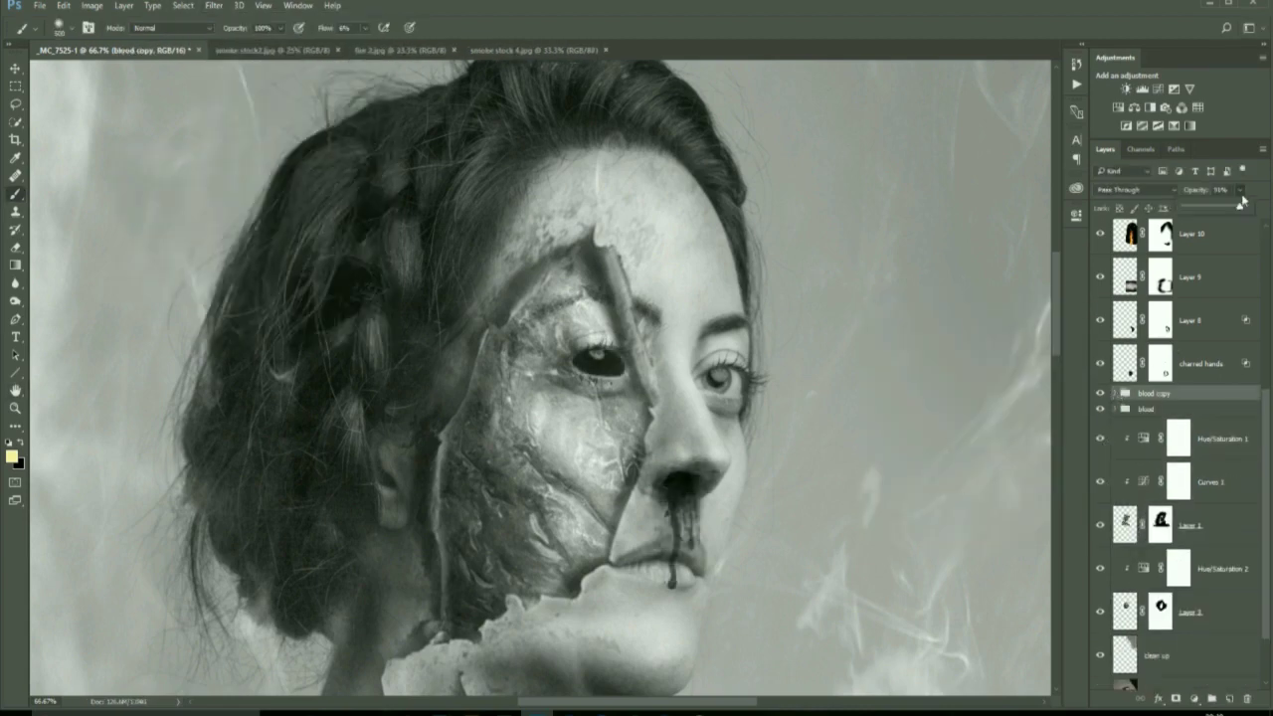
{"action": "left_click_drag", "start_coordinate": [1242, 202], "coordinate": [1214, 211]}
Step: Target the Hue/Saturation 1 mask and zoom out to fit the whole portrait
{"action": "key", "text": "ctrl+minus"}
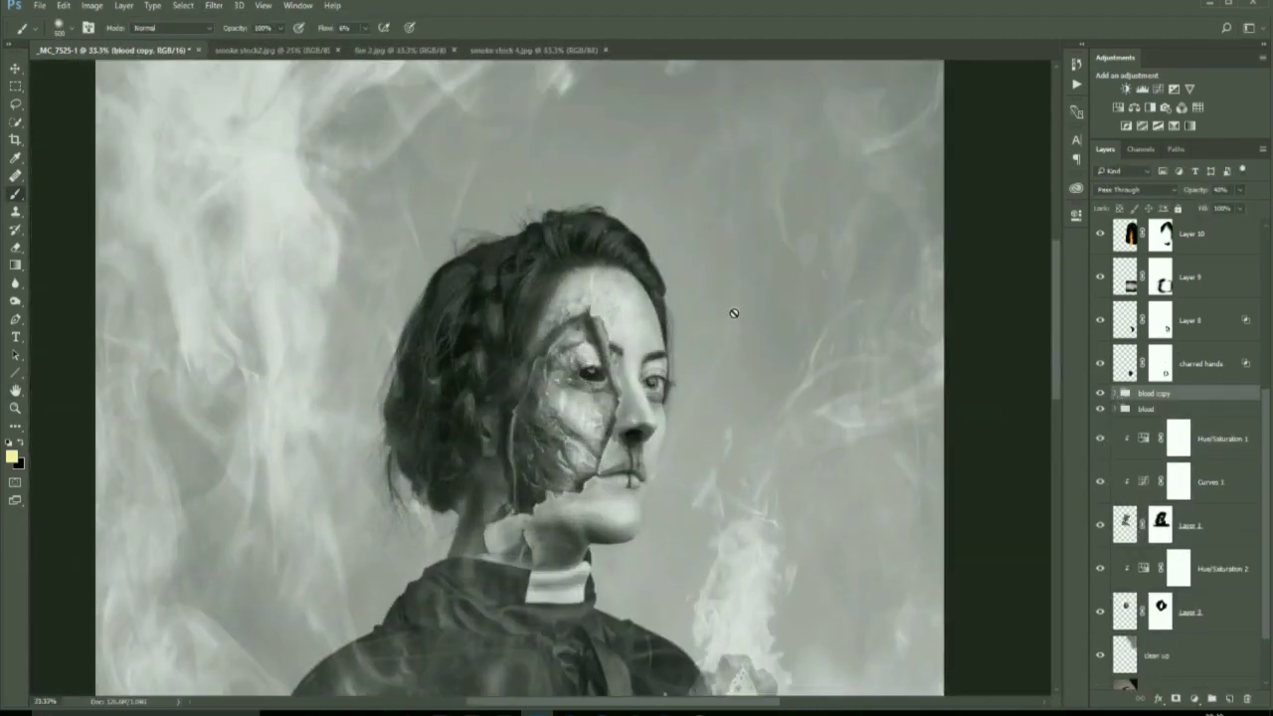
{"action": "left_click", "coordinate": [1176, 438]}
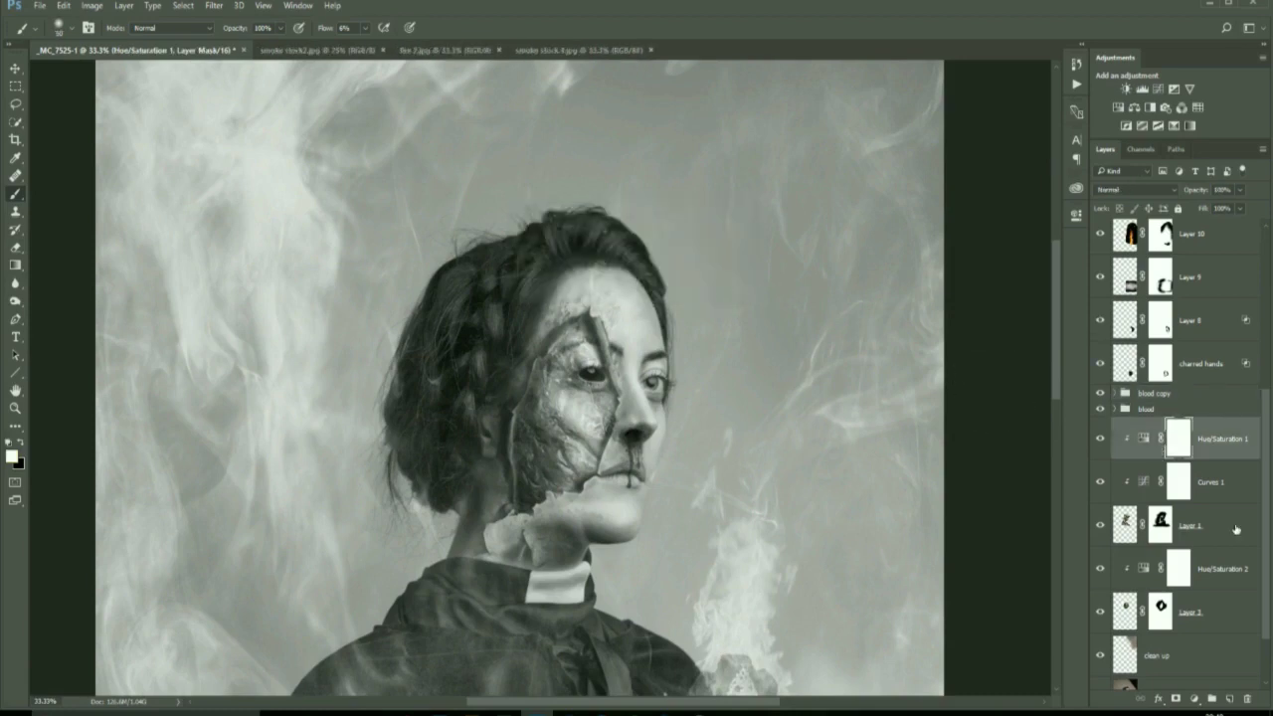
{"action": "scroll", "coordinate": [1237, 530], "scroll_direction": "up", "scroll_amount": 5}
{"action": "key", "text": "ctrl+minus"}
{"action": "key", "text": "ctrl+minus"}
{"action": "key", "text": "ctrl+minus"}
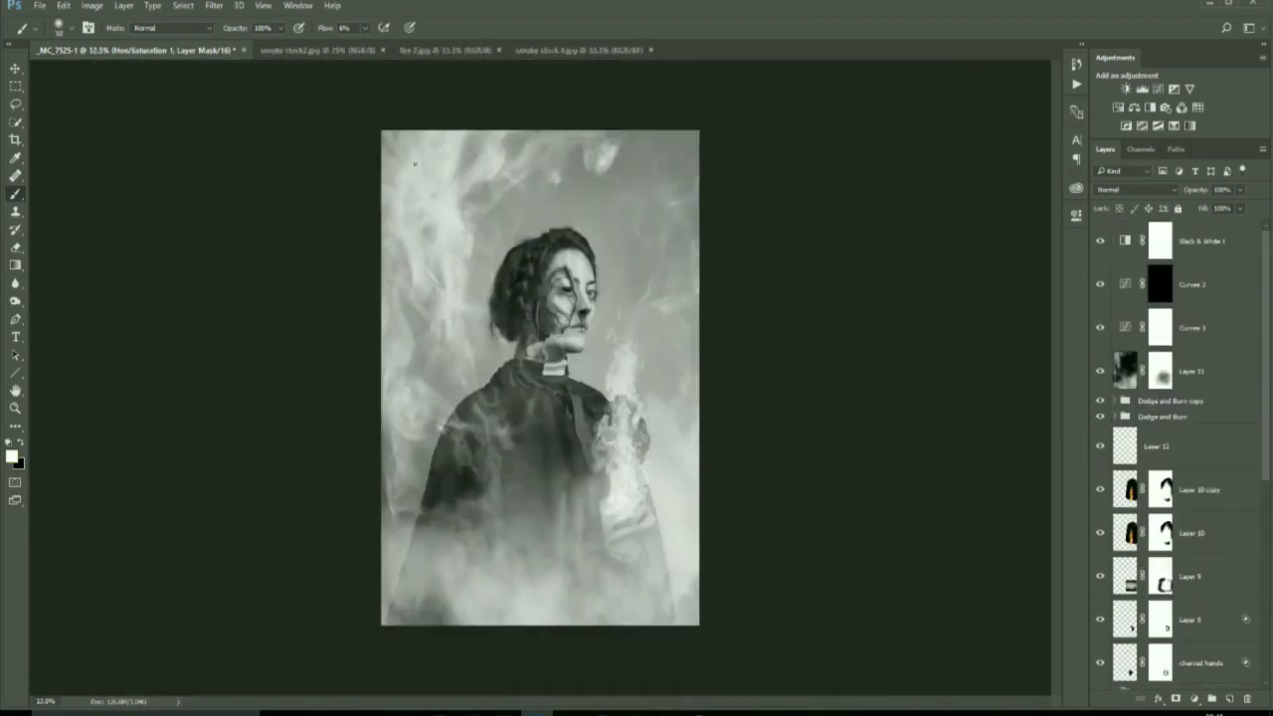
Step: Open the earlier bearded-man portrait from Lightroom in Photoshop and hide its scratched overlay layers
{"action": "left_click", "coordinate": [503, 712]}
{"action": "right_click", "coordinate": [1204, 248]}
{"action": "left_click", "coordinate": [1054, 319]}
{"action": "left_click", "coordinate": [559, 316]}
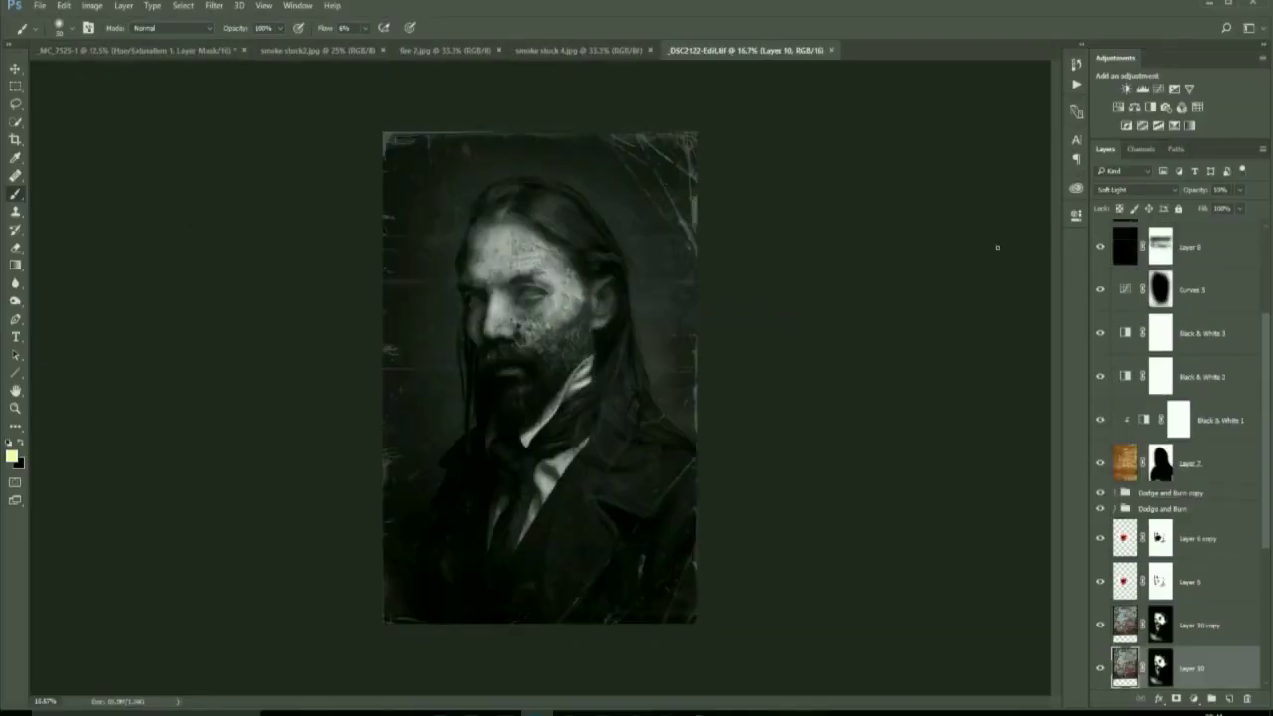
{"action": "left_click_drag", "start_coordinate": [1267, 390], "coordinate": [1206, 318]}
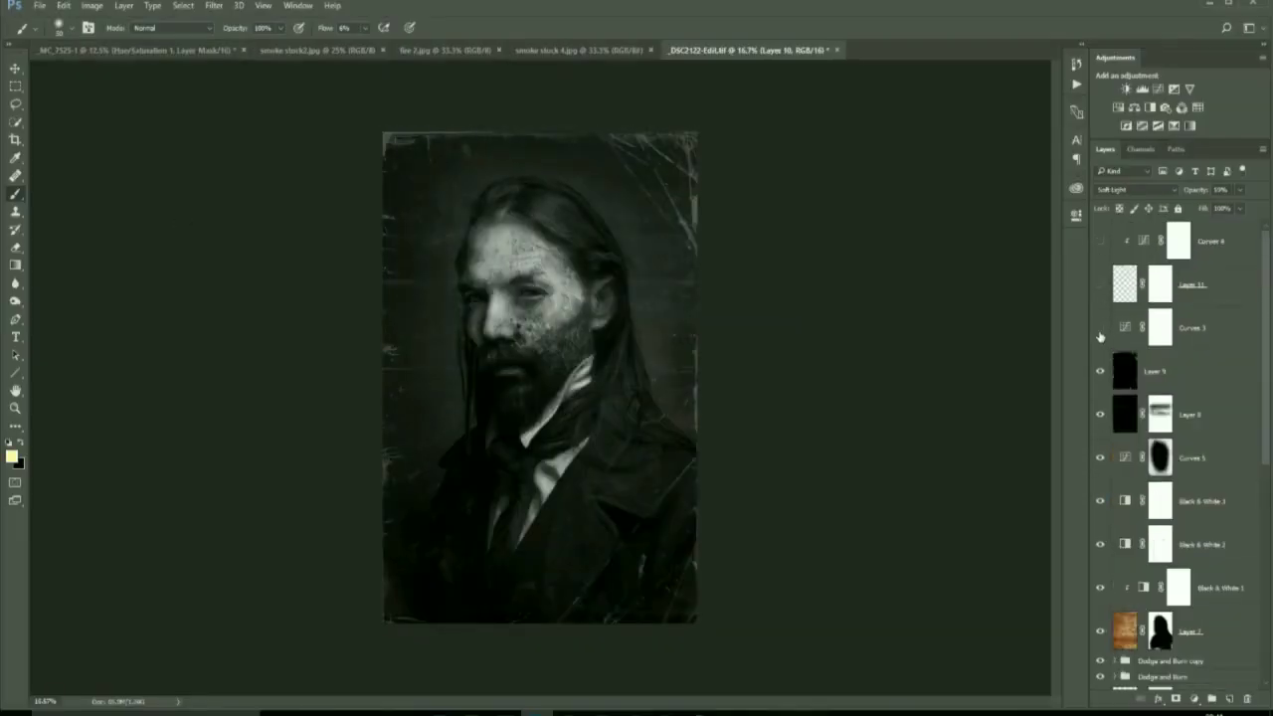
{"action": "left_click_drag", "start_coordinate": [1100, 337], "coordinate": [1102, 527]}
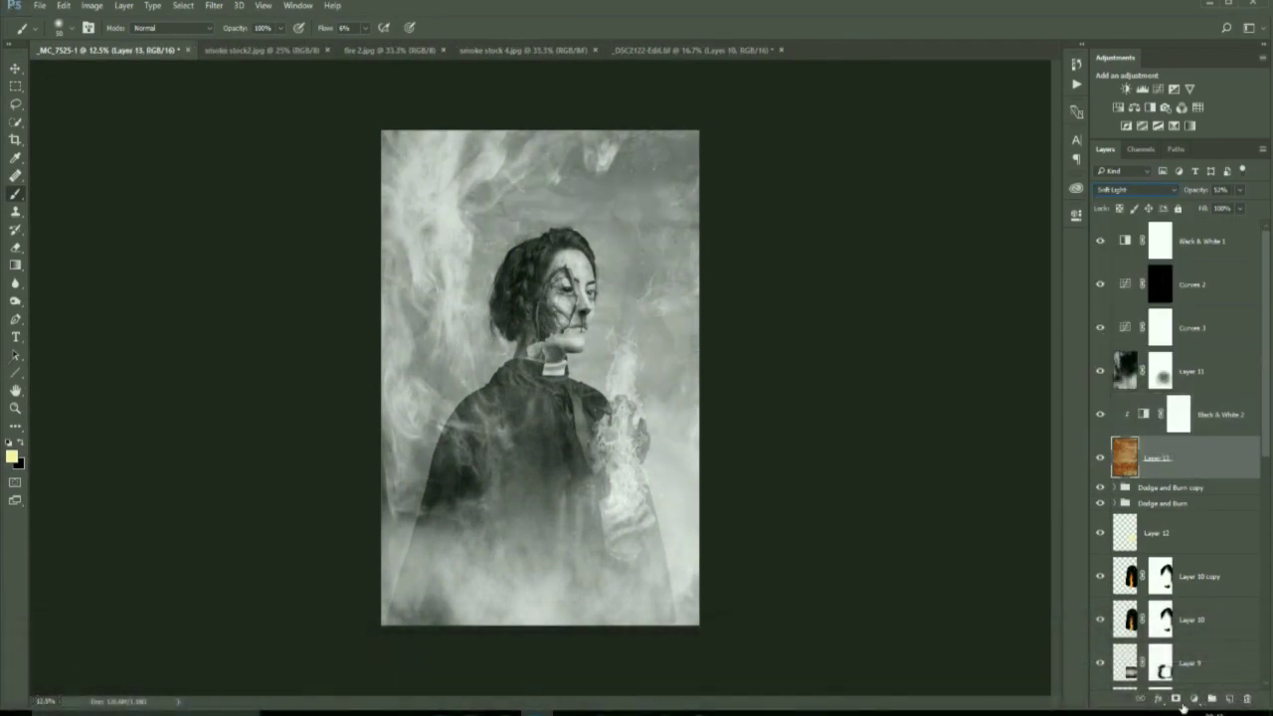
Step: Build the oval-masked Curves 4 and Curves 5 vignette and paste the blood splatter as Layer 14
{"action": "mouse_move", "coordinate": [331, 335]}
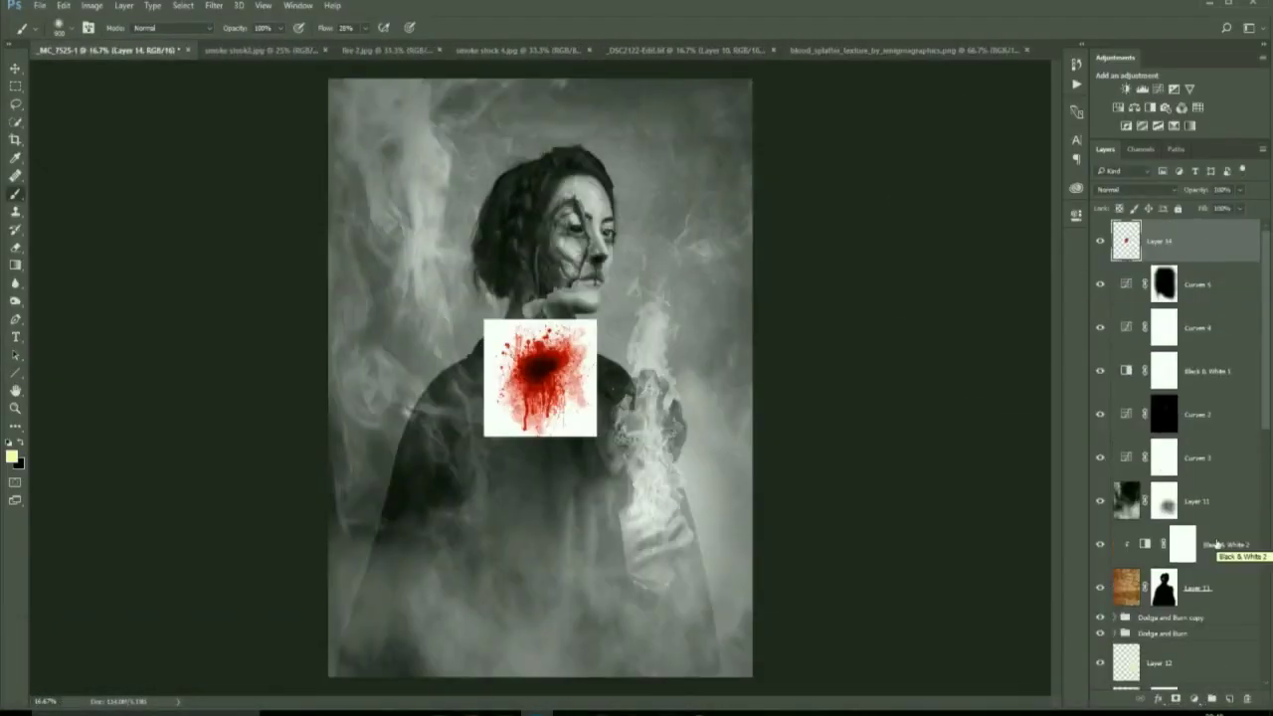
Step: Set Layer 14 to Screen blending and stretch it to fill the canvas
{"action": "mouse_move", "coordinate": [895, 476]}
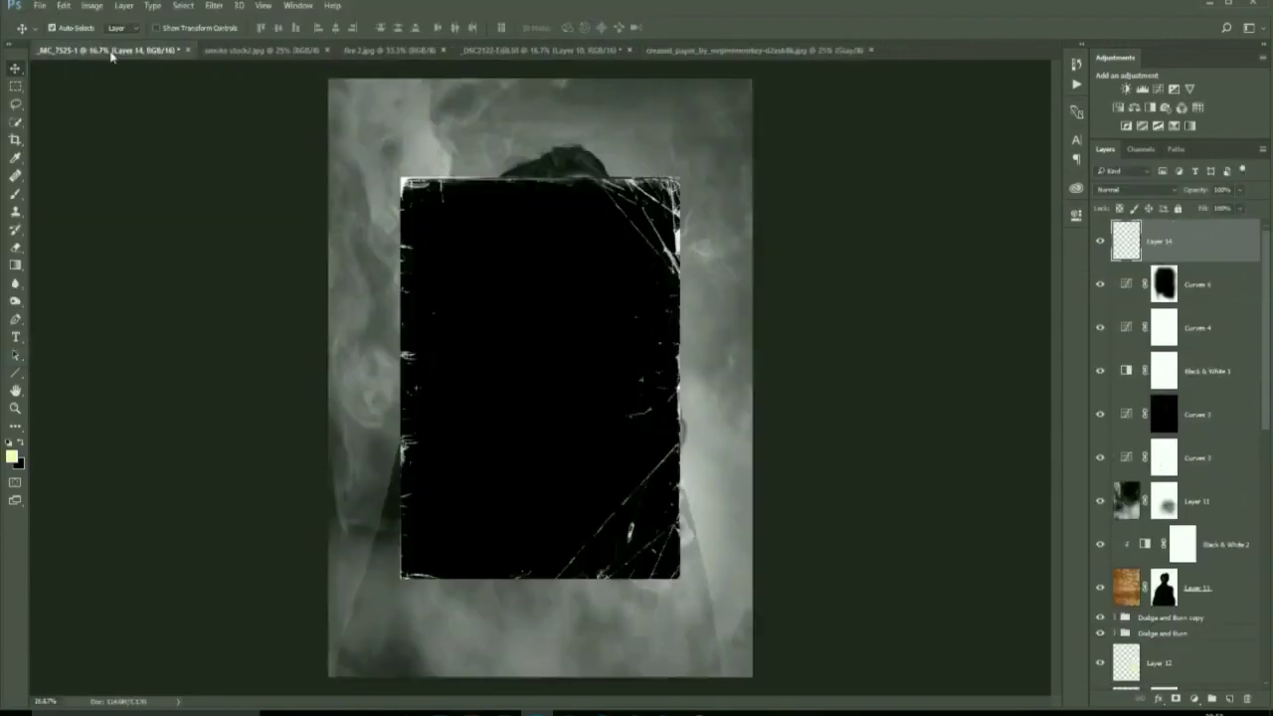
{"action": "key", "text": "shift+alt+s"}
{"action": "key", "text": "ctrl+t"}
{"action": "left_click_drag", "start_coordinate": [540, 582], "coordinate": [537, 680]}
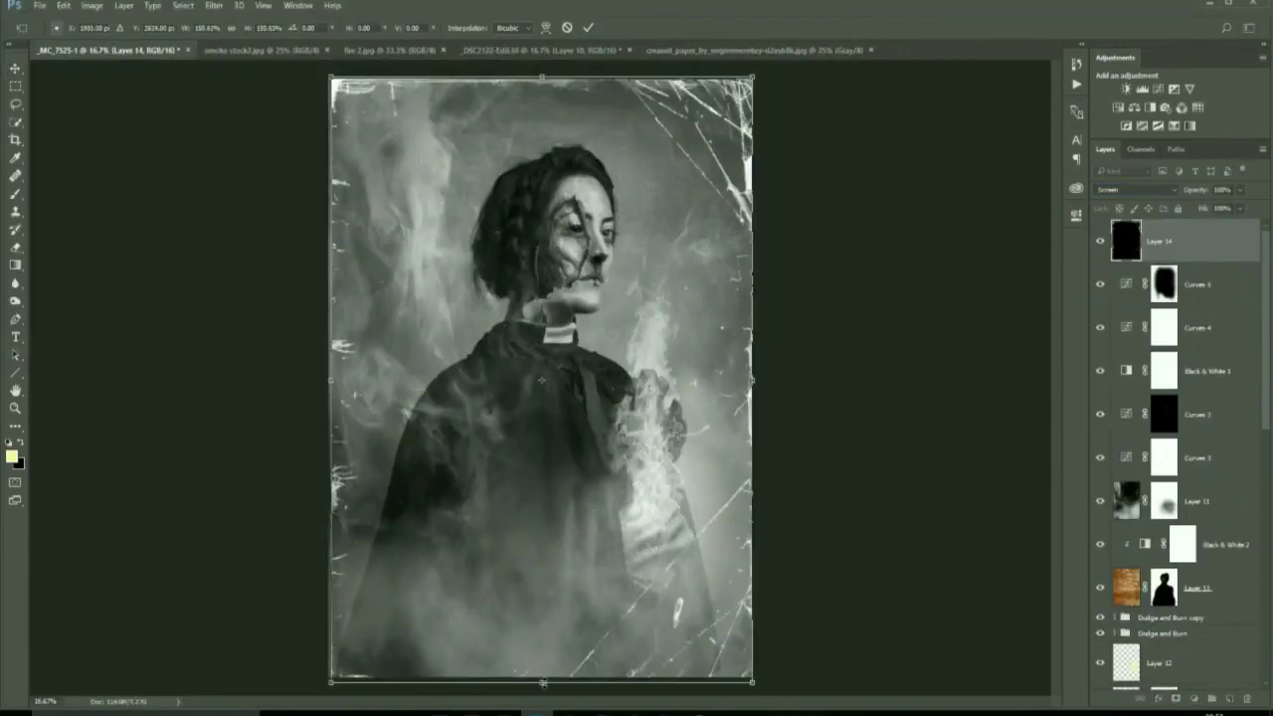
{"action": "key", "text": "Return"}
Step: Paste the film scratch texture into the composite in Screen mode and begin stretching it
{"action": "key", "text": "ctrl+o"}
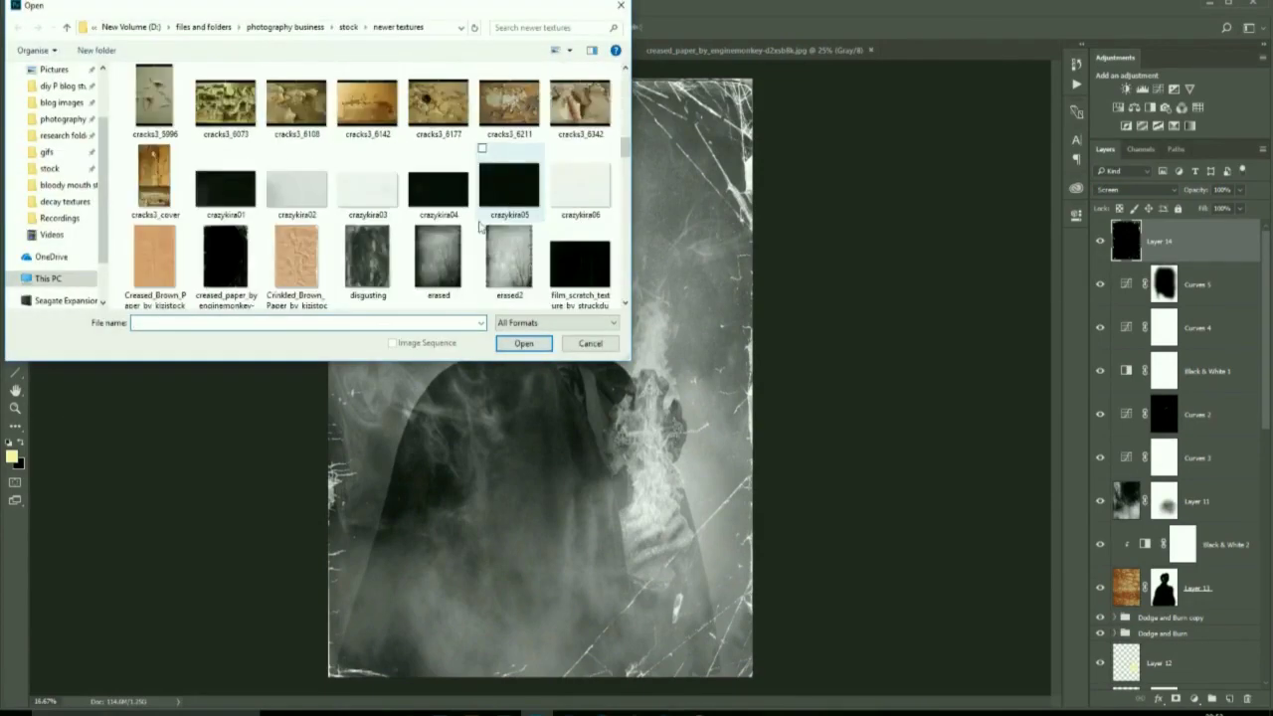
{"action": "double_click", "coordinate": [484, 228]}
{"action": "key", "text": "ctrl+Tab"}
{"action": "key", "text": "ctrl+v"}
{"action": "left_click", "coordinate": [1134, 189]}
{"action": "left_click", "coordinate": [1124, 244]}
{"action": "key", "text": "ctrl+t"}
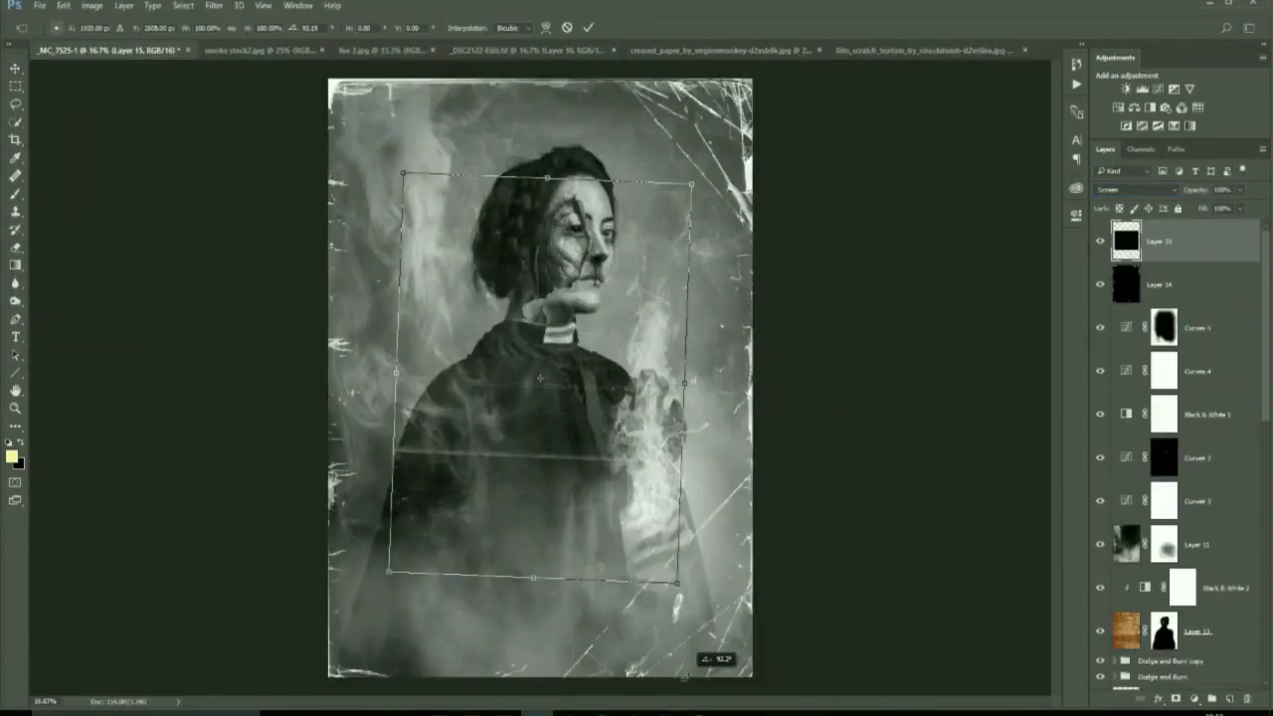
{"action": "left_click_drag", "start_coordinate": [542, 170], "coordinate": [542, 90]}
Step: Fit the scratch texture to the canvas and lower Layer 14's opacity to 57%
{"action": "left_click_drag", "start_coordinate": [396, 336], "coordinate": [328, 338]}
{"action": "left_click_drag", "start_coordinate": [685, 335], "coordinate": [753, 335]}
{"action": "key", "text": "Return"}
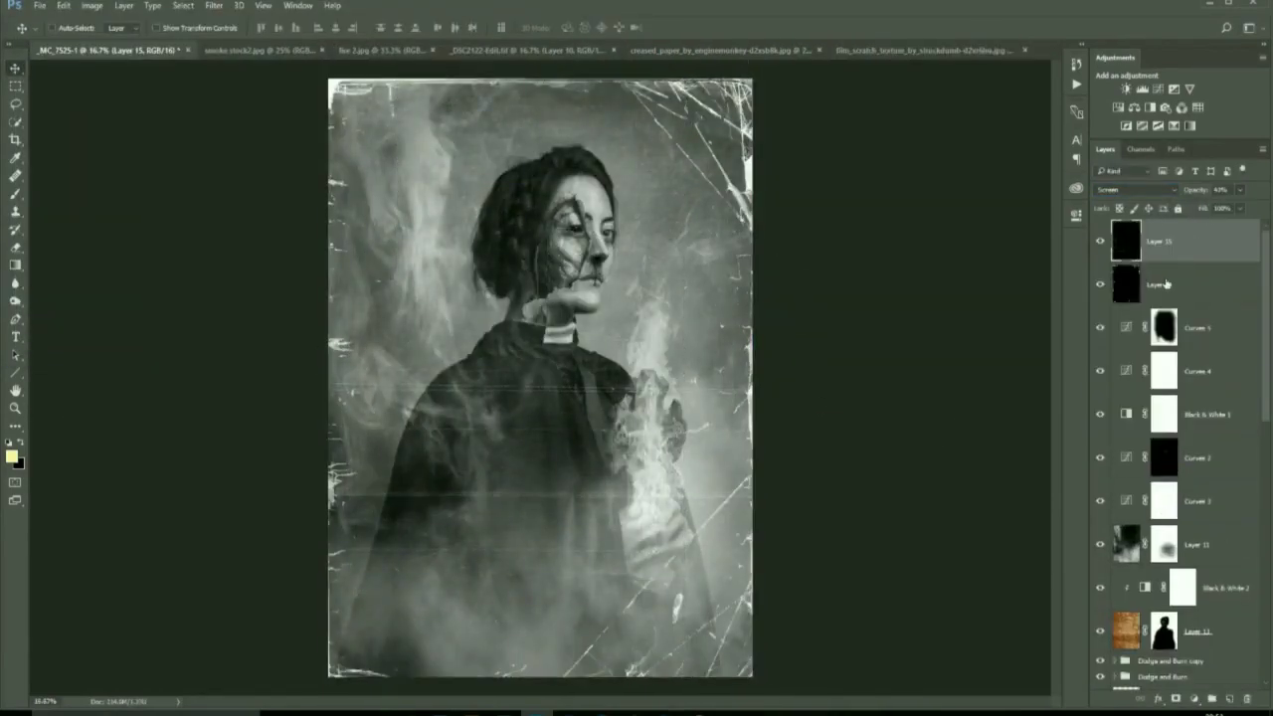
{"action": "left_click", "coordinate": [1159, 285]}
{"action": "left_click", "coordinate": [1240, 189]}
{"action": "left_click_drag", "start_coordinate": [1241, 206], "coordinate": [1211, 216]}
Step: Pull down Curves 5's white point to darken the edges
{"action": "double_click", "coordinate": [1126, 328]}
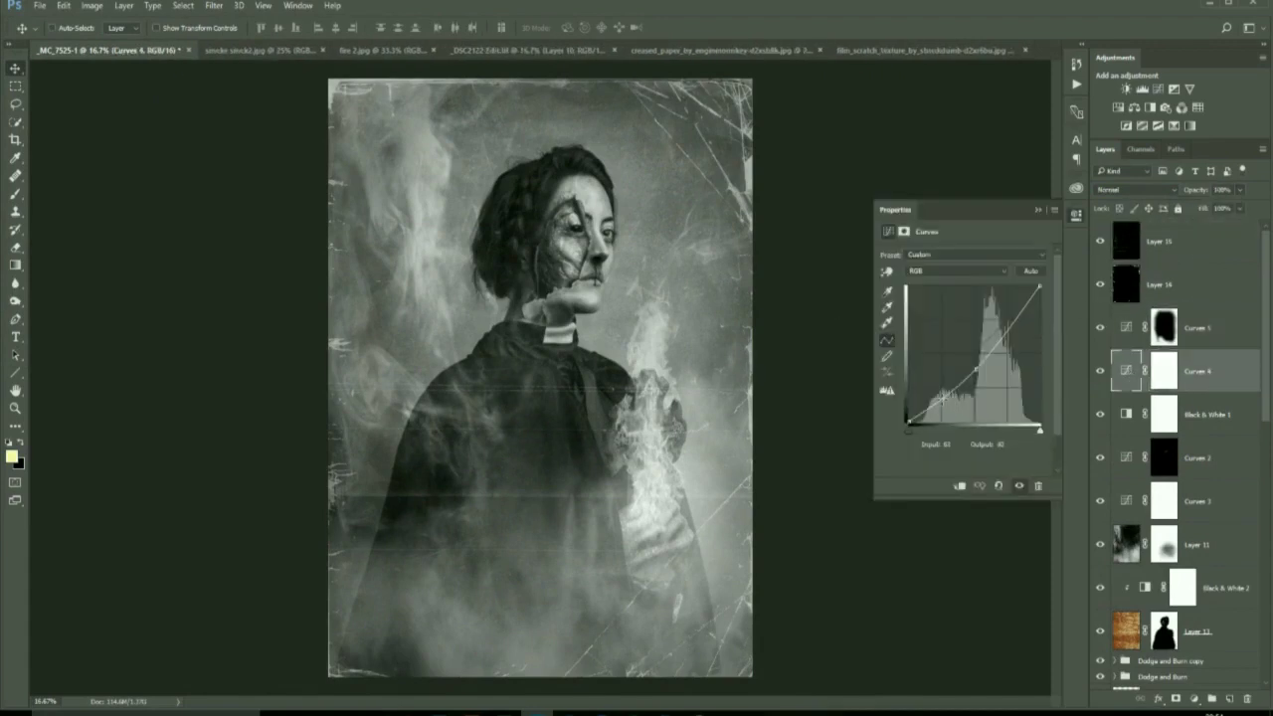
{"action": "left_click", "coordinate": [1163, 328]}
{"action": "left_click", "coordinate": [1127, 328]}
{"action": "left_click_drag", "start_coordinate": [1040, 288], "coordinate": [1042, 371]}
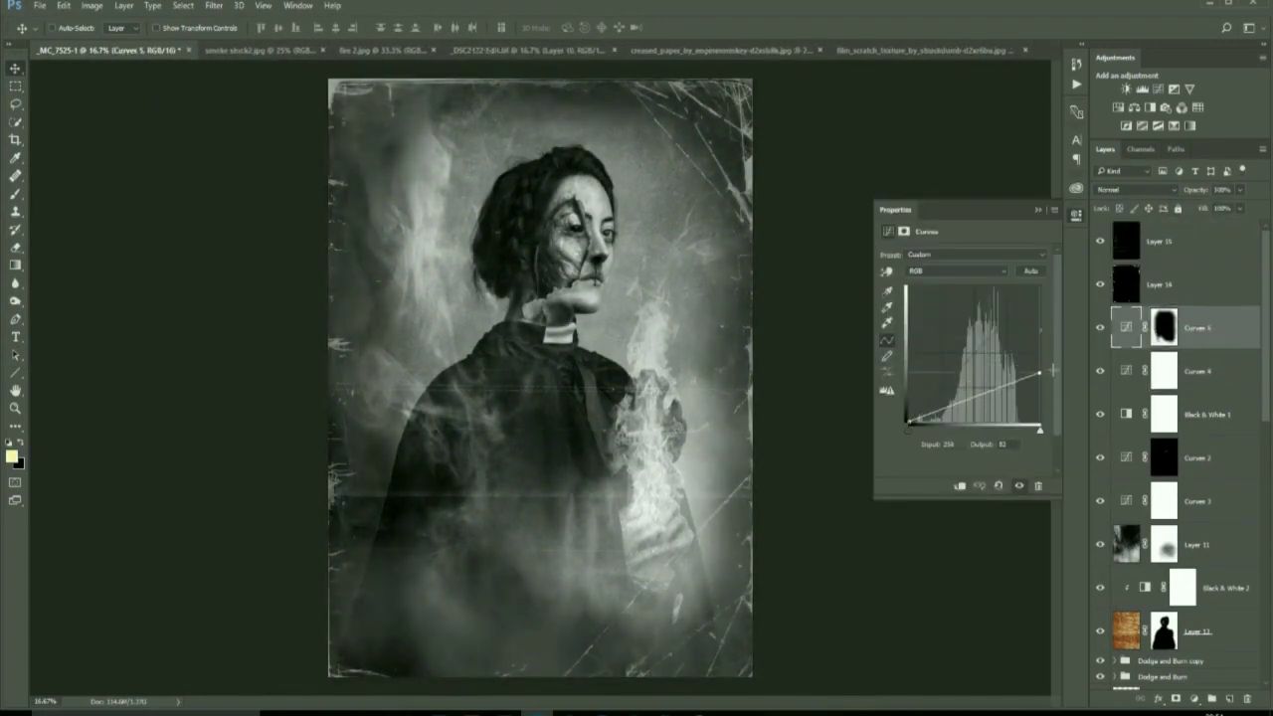
{"action": "left_click_drag", "start_coordinate": [1052, 379], "coordinate": [1057, 374]}
Step: Duplicate smoke Layer 11 above Curves 5 as Screen at 30% opacity
{"action": "left_click_drag", "start_coordinate": [1211, 533], "coordinate": [1193, 308]}
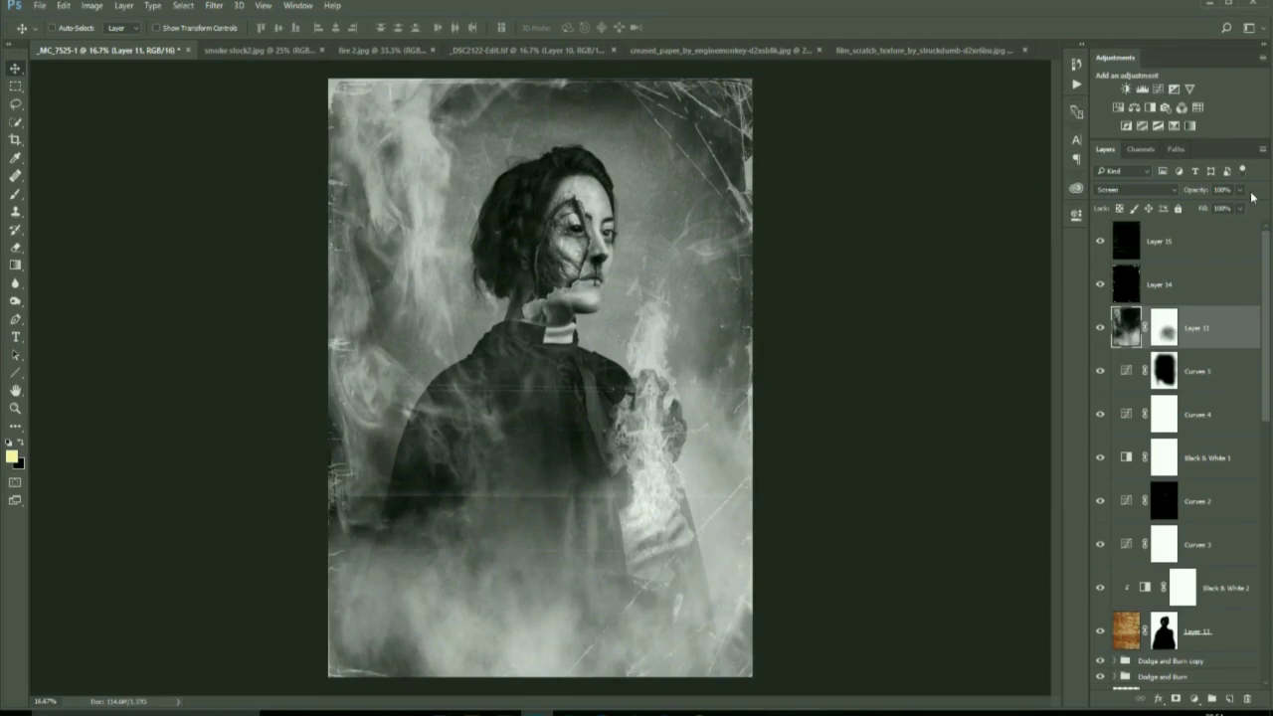
{"action": "key", "text": "shift+plus"}
{"action": "key", "text": "shift+plus"}
{"action": "key", "text": "shift+plus"}
{"action": "key", "text": "shift+plus"}
{"action": "key", "text": "shift+plus"}
{"action": "key", "text": "shift+plus"}
{"action": "key", "text": "shift+plus"}
{"action": "key", "text": "shift+plus"}
{"action": "left_click_drag", "start_coordinate": [1240, 189], "coordinate": [1201, 207]}
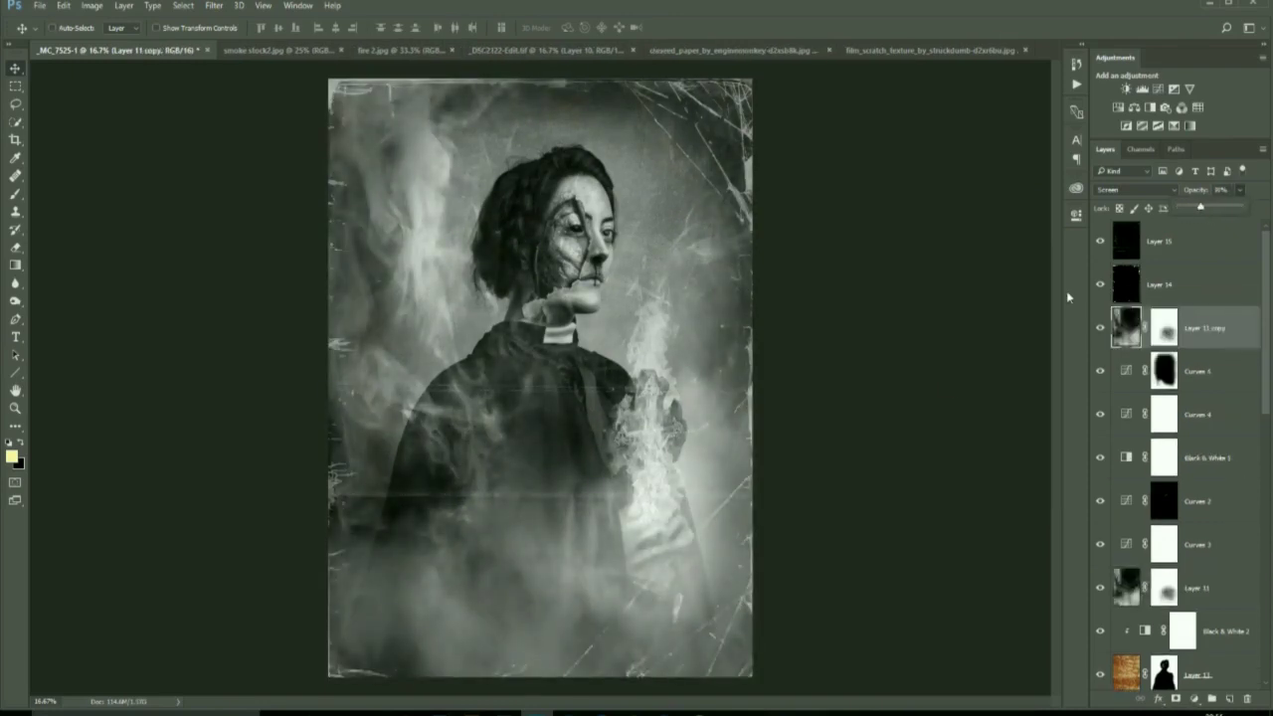
{"action": "left_click", "coordinate": [1075, 374]}
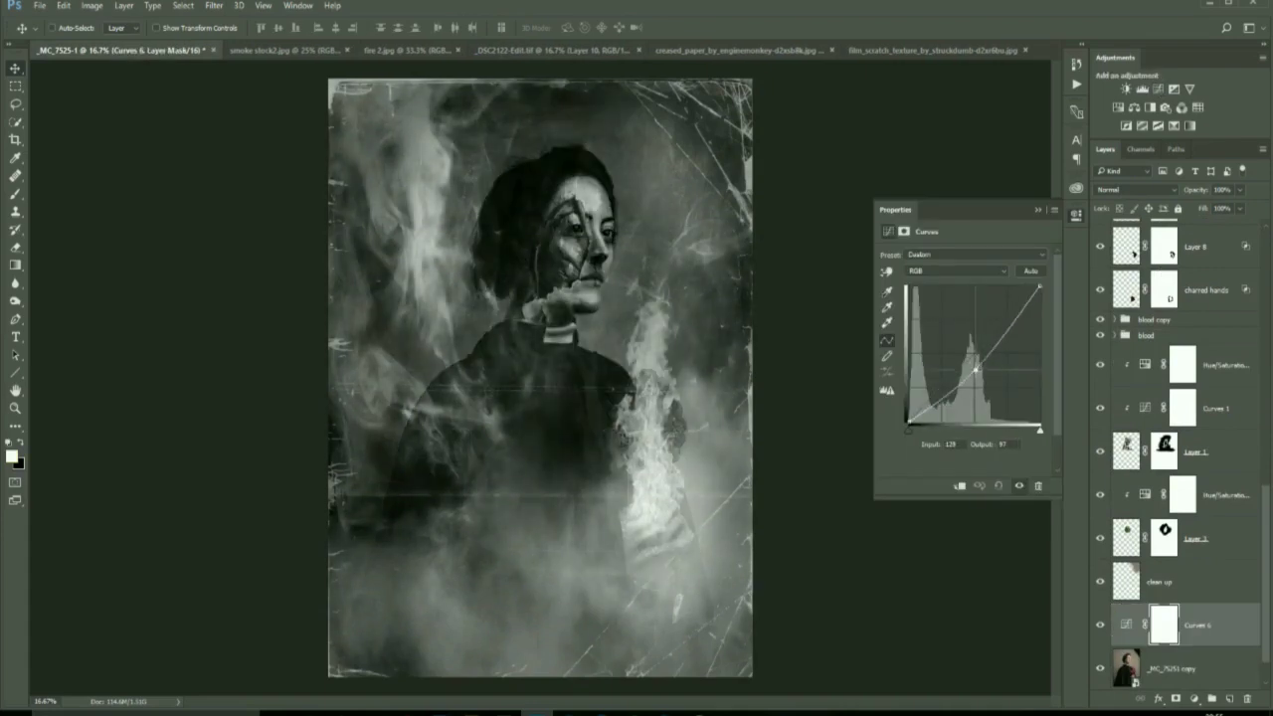
Step: Add a darkening Curves 6 with an inverted mask painted around the head, keeping the face clear
{"action": "left_click_drag", "start_coordinate": [975, 368], "coordinate": [974, 393]}
{"action": "left_click", "coordinate": [1077, 214]}
{"action": "key", "text": "ctrl+i"}
{"action": "key", "text": "b"}
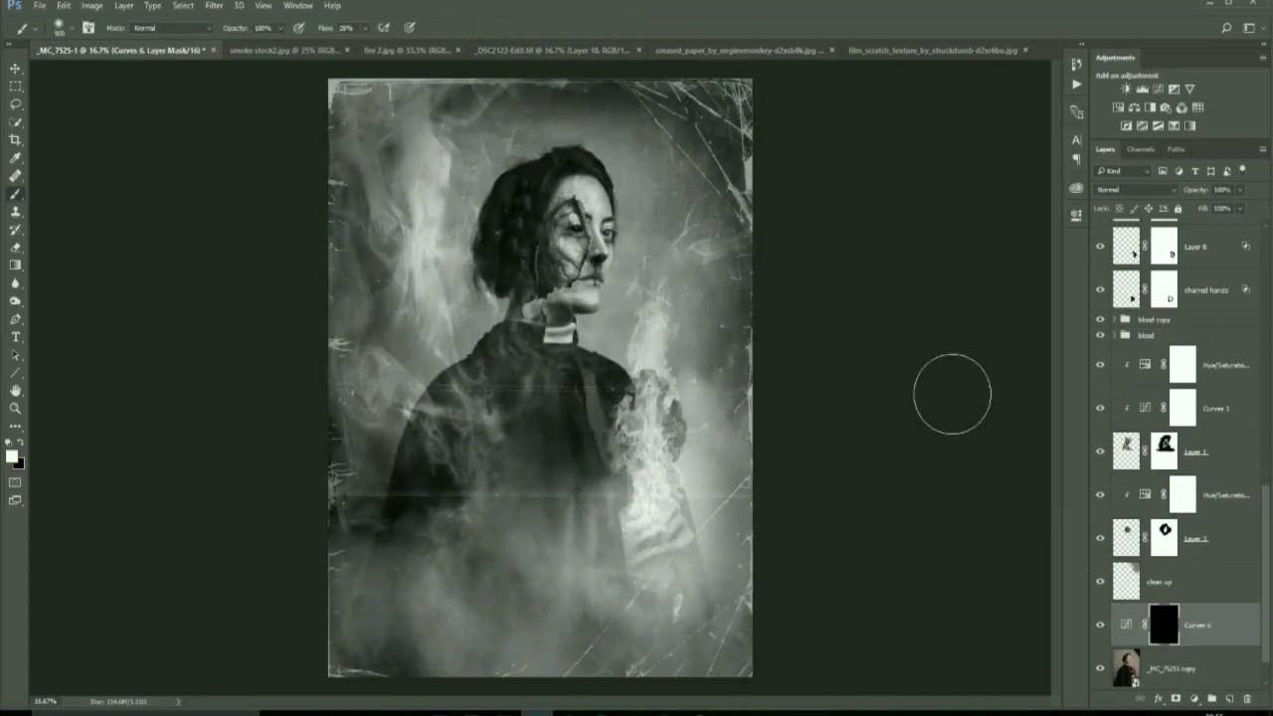
{"action": "left_click_drag", "start_coordinate": [438, 319], "coordinate": [420, 139]}
{"action": "mouse_move", "coordinate": [435, 303]}
{"action": "left_mouse_down"}
{"action": "mouse_move", "coordinate": [428, 418]}
{"action": "mouse_move", "coordinate": [497, 199]}
{"action": "mouse_move", "coordinate": [513, 310]}
{"action": "left_mouse_up"}
{"action": "key", "text": "x"}
{"action": "key", "text": "bracketleft"}
{"action": "key", "text": "bracketleft"}
{"action": "key", "text": "bracketleft"}
{"action": "mouse_move", "coordinate": [534, 214]}
{"action": "left_mouse_down"}
{"action": "mouse_move", "coordinate": [547, 319]}
{"action": "mouse_move", "coordinate": [522, 206]}
{"action": "mouse_move", "coordinate": [515, 268]}
{"action": "left_mouse_up"}
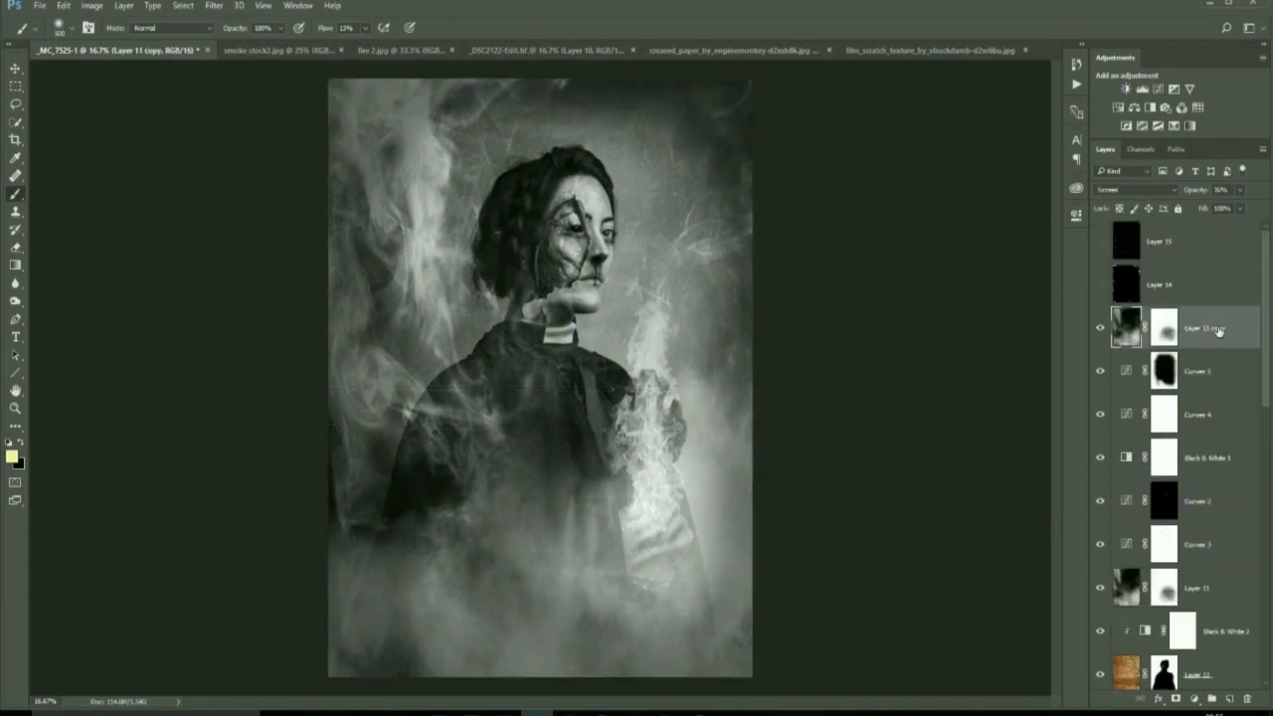
Step: Launch Topaz Clarity on the portrait from the Filter menu
{"action": "left_click", "coordinate": [214, 5]}
{"action": "mouse_move", "coordinate": [234, 321]}
{"action": "left_click", "coordinate": [149, 359]}
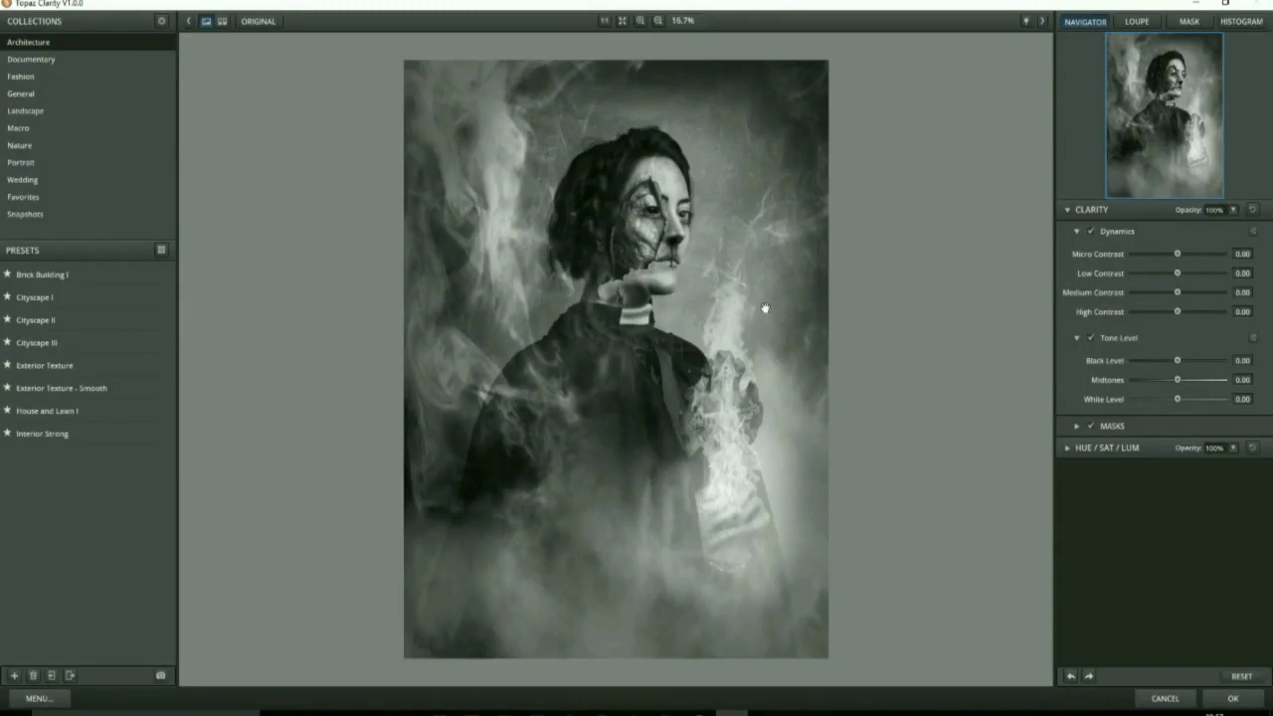
Step: Raise Micro Contrast to 0.36 and Black Level to 0.05, and lower Medium Contrast
{"action": "left_click_drag", "start_coordinate": [1178, 254], "coordinate": [1192, 253]}
{"action": "left_click_drag", "start_coordinate": [1178, 360], "coordinate": [1181, 362]}
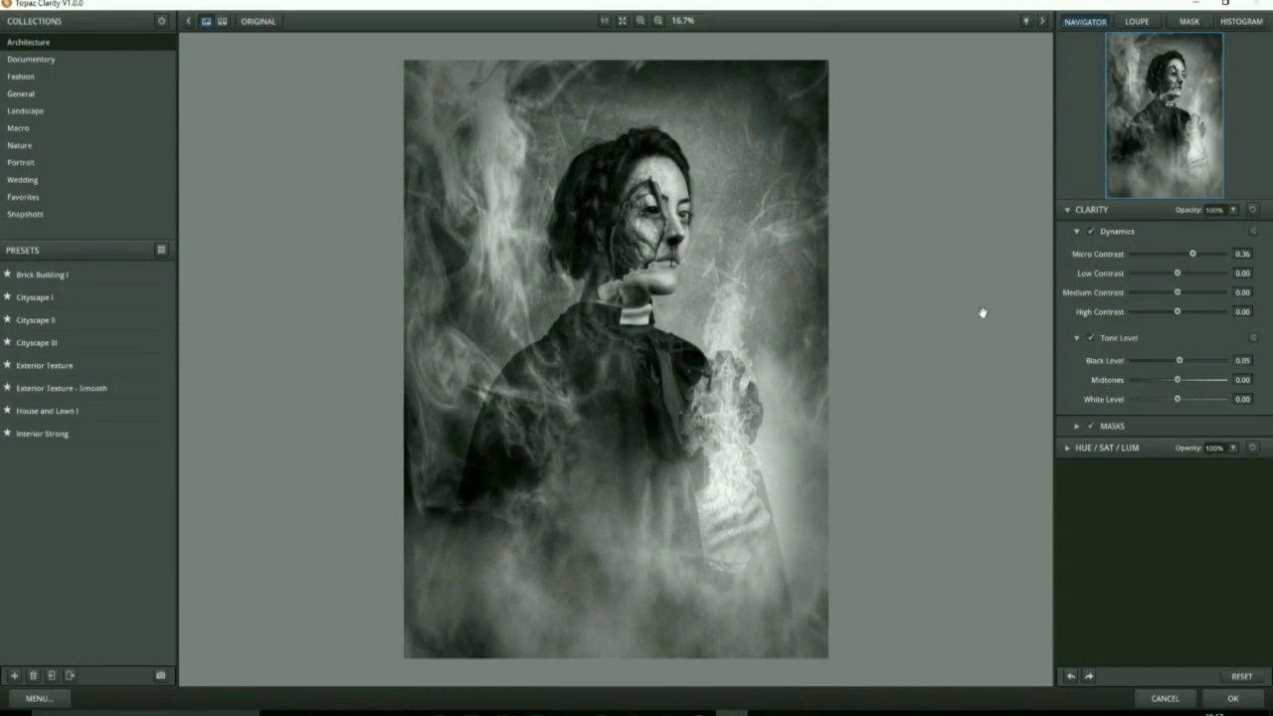
{"action": "mouse_move", "coordinate": [1179, 293]}
{"action": "left_mouse_down"}
{"action": "mouse_move", "coordinate": [1155, 293]}
{"action": "mouse_move", "coordinate": [1174, 305]}
{"action": "left_mouse_up"}
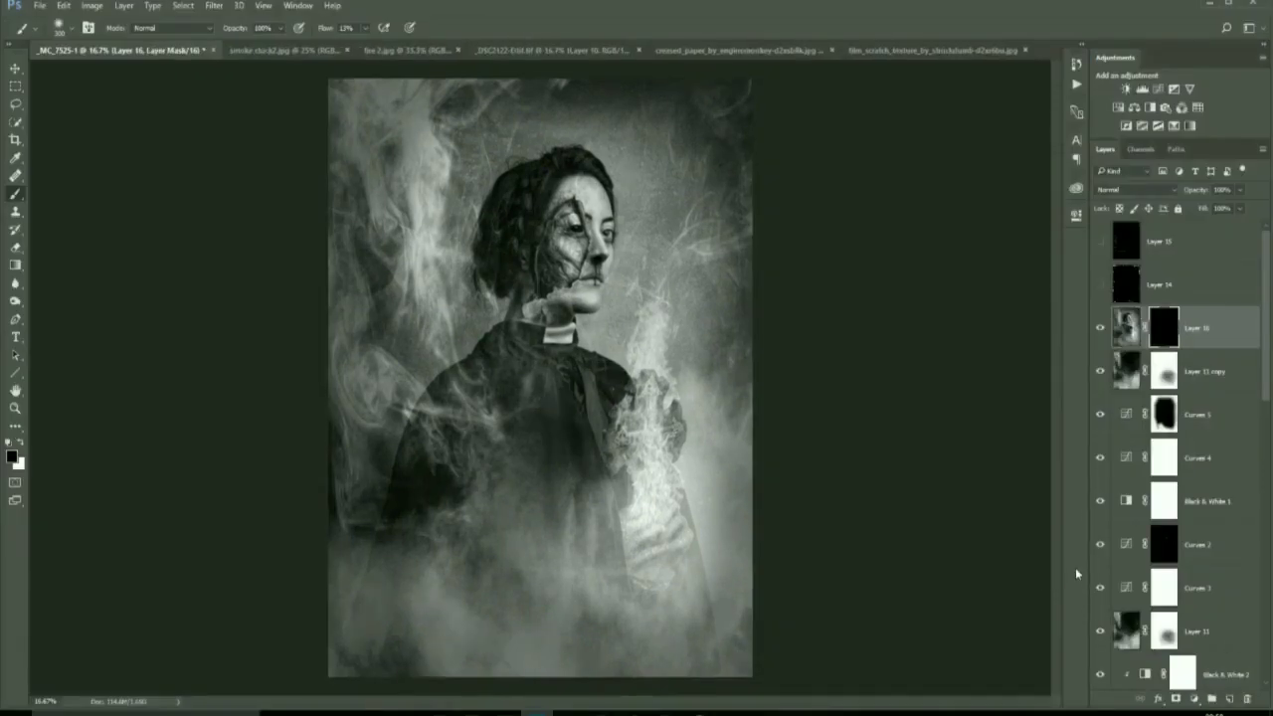
Step: Paint white at 100% flow on Layer 16's mask over the face and hands
{"action": "left_click_drag", "start_coordinate": [370, 28], "coordinate": [418, 49]}
{"action": "key", "text": "x"}
{"action": "mouse_move", "coordinate": [507, 213]}
{"action": "left_mouse_down"}
{"action": "mouse_move", "coordinate": [612, 385]}
{"action": "mouse_move", "coordinate": [647, 341]}
{"action": "left_mouse_up"}
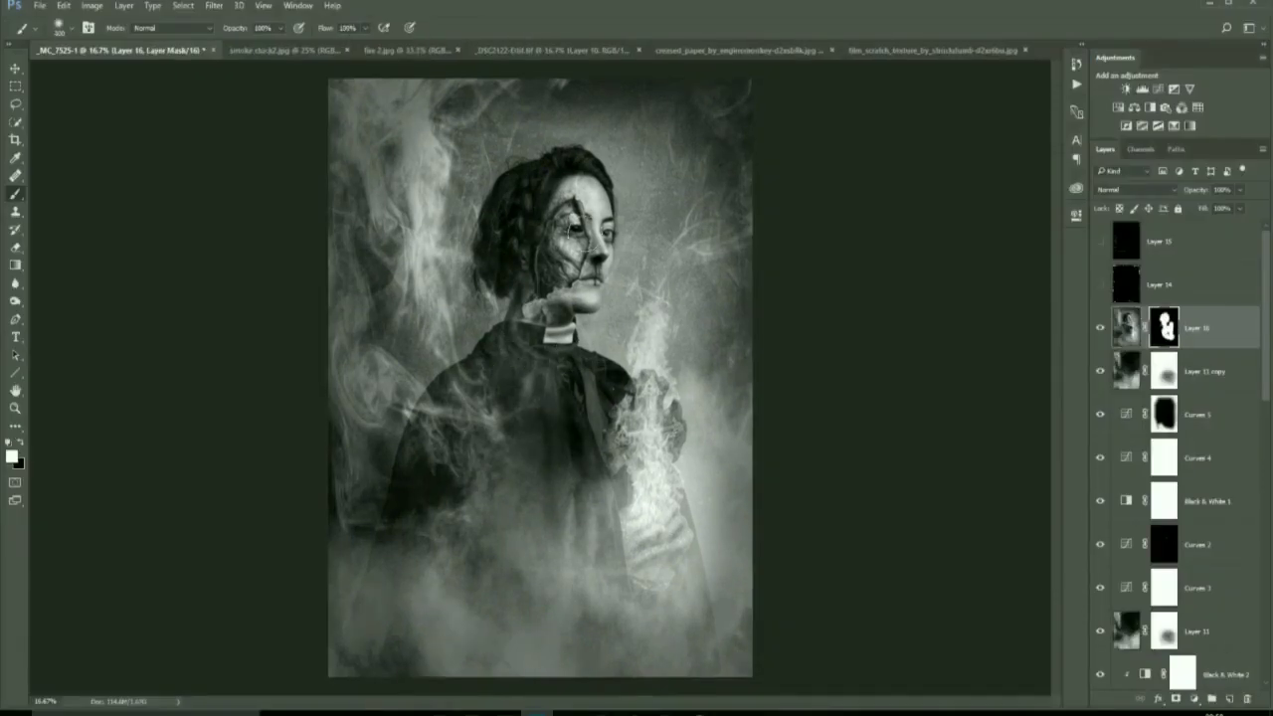
{"action": "key", "text": "x"}
Step: Run Topaz Detail as Layer 17 and paint its mask in over the face
{"action": "left_click", "coordinate": [213, 5]}
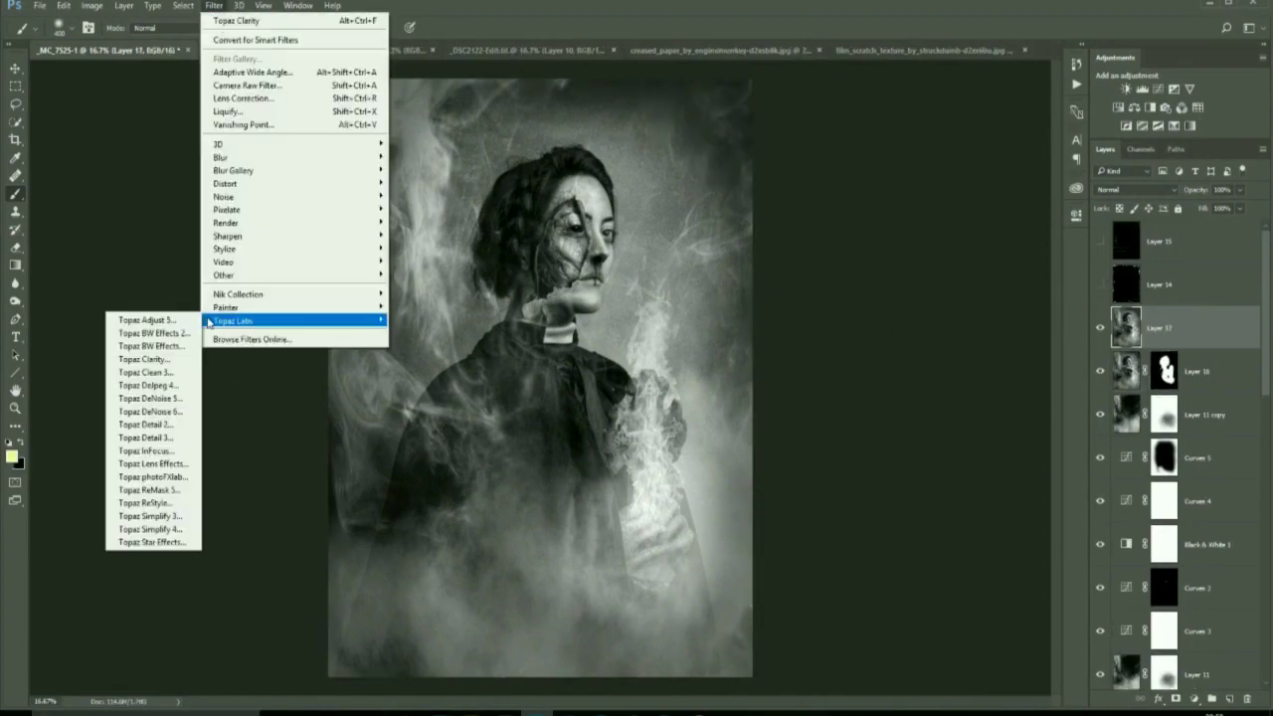
{"action": "left_click", "coordinate": [150, 428]}
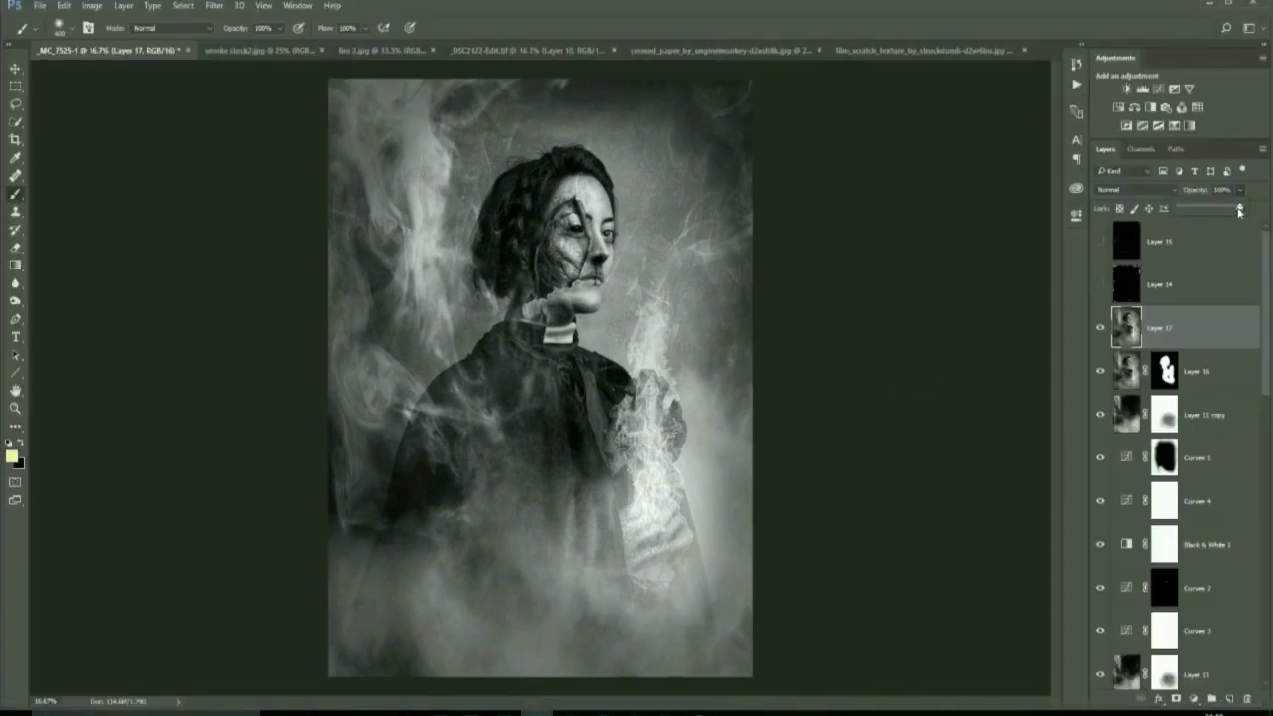
{"action": "key", "text": "ctrl+plus"}
{"action": "left_click", "coordinate": [1100, 330]}
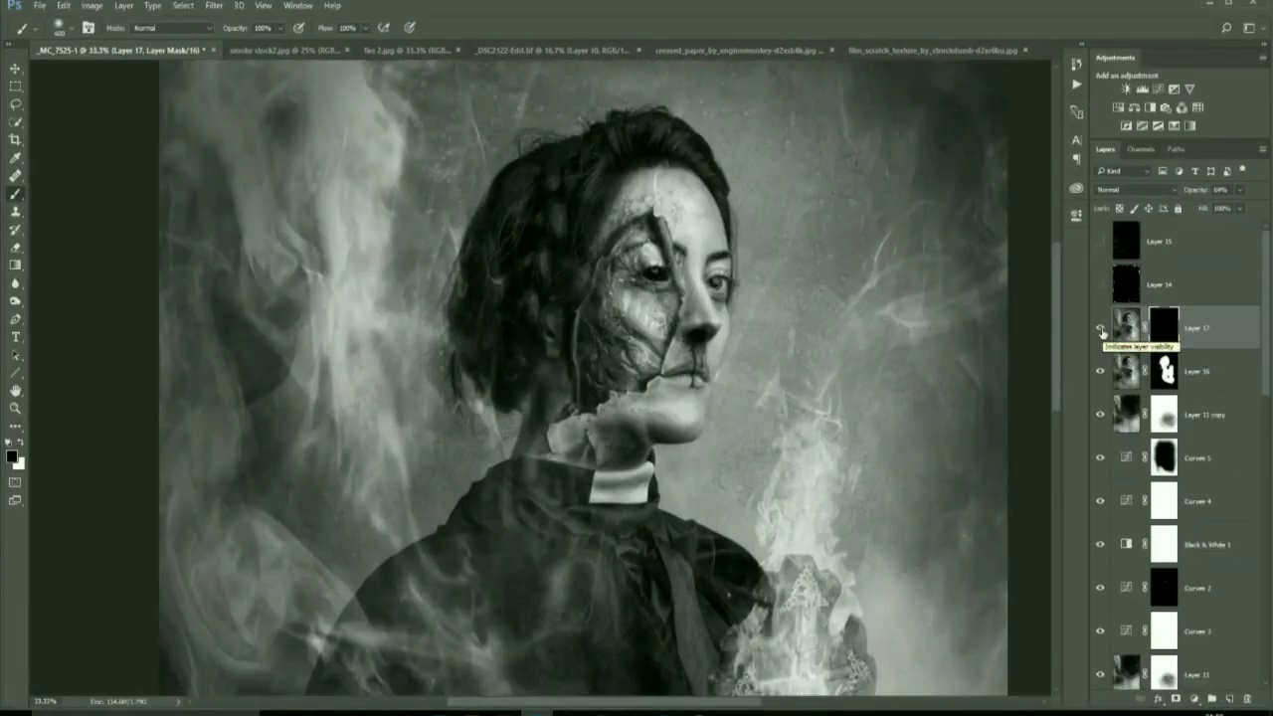
{"action": "key", "text": "x"}
{"action": "mouse_move", "coordinate": [703, 398]}
{"action": "left_mouse_down"}
{"action": "mouse_move", "coordinate": [667, 260]}
{"action": "mouse_move", "coordinate": [593, 189]}
{"action": "mouse_move", "coordinate": [637, 149]}
{"action": "left_mouse_up"}
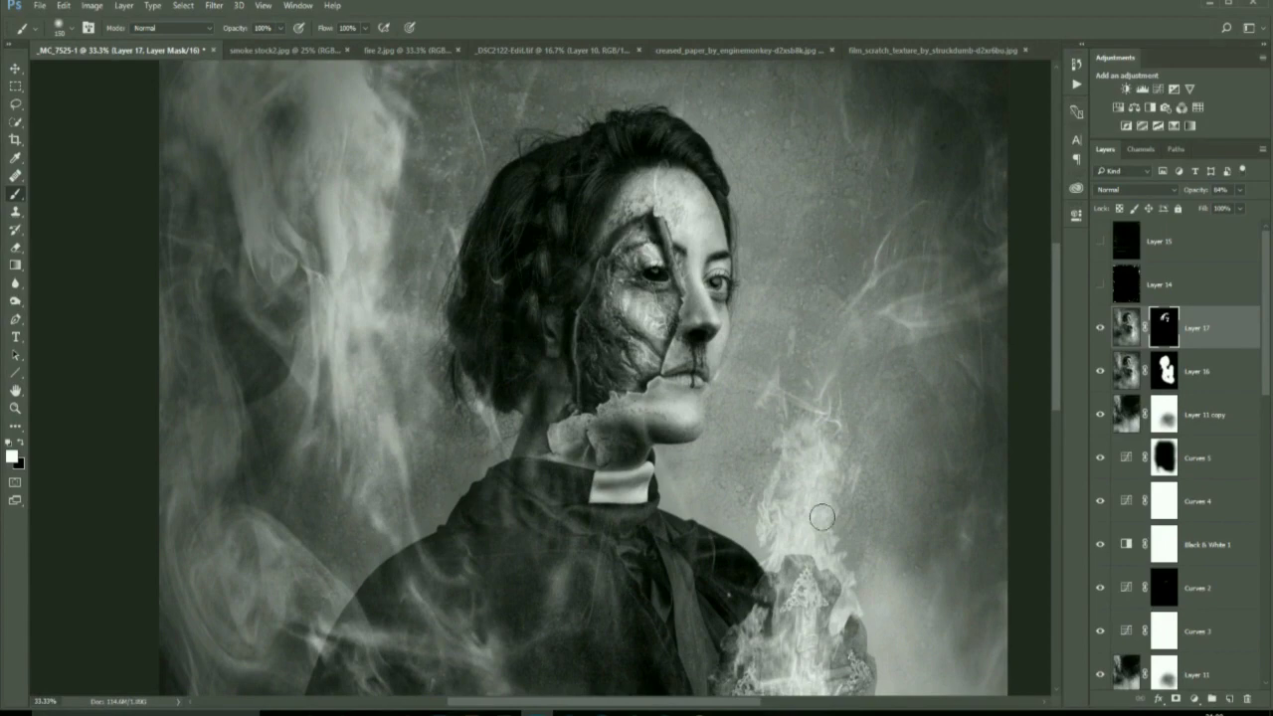
Step: Compare before and after by toggling the recent layers and Curves 4
{"action": "key", "text": "ctrl+minus"}
{"action": "left_click_drag", "start_coordinate": [1100, 328], "coordinate": [1102, 510]}
{"action": "left_click", "coordinate": [1101, 501]}
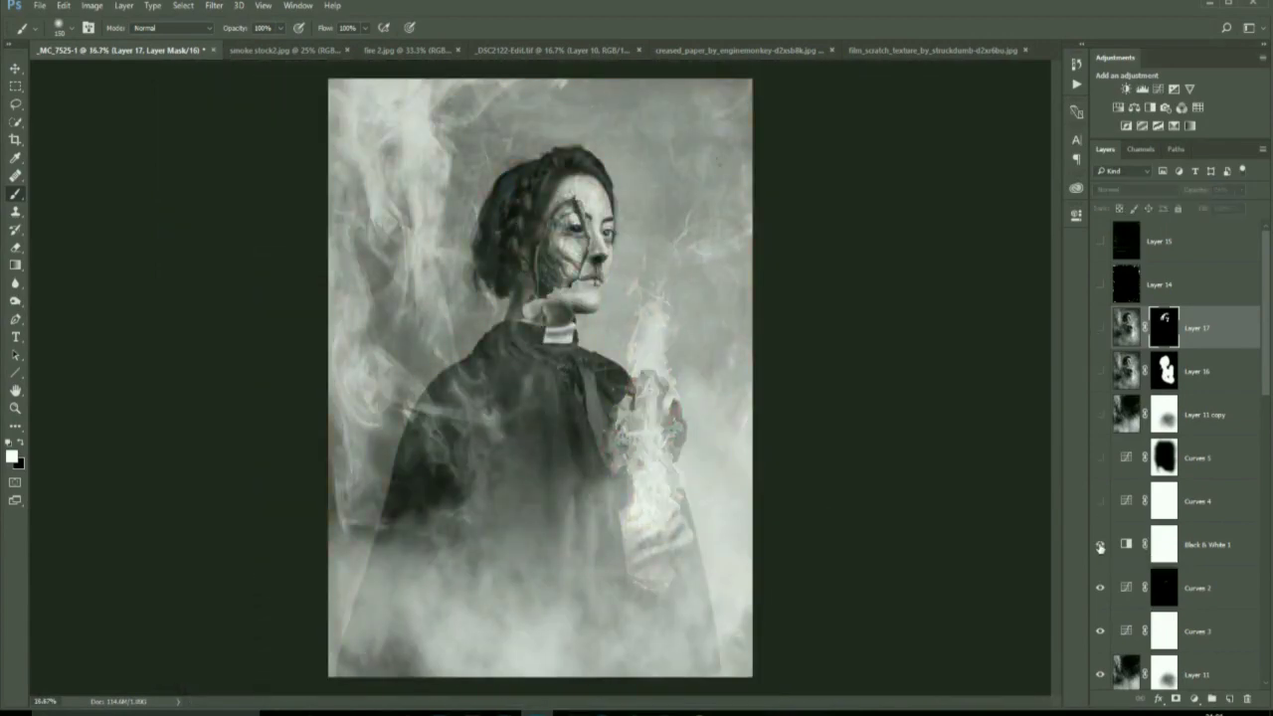
{"action": "left_click", "coordinate": [1100, 501]}
Step: Save and close the composite, then open _MC_7525-Edit.tif in Lightroom's Develop module
{"action": "scroll", "coordinate": [1270, 552], "scroll_direction": "down", "scroll_amount": 10}
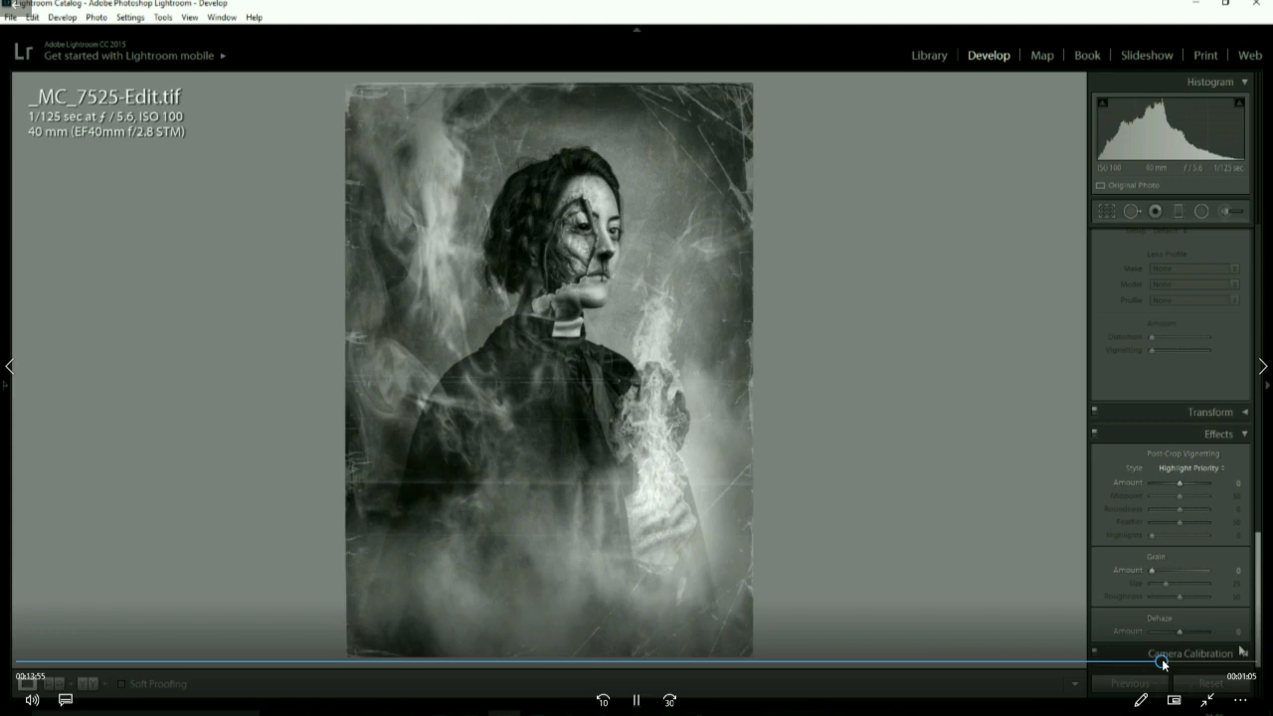
Step: Minimise Lightroom after reviewing _MC_7525-Edit.tif in Develop
{"action": "left_click", "coordinate": [1222, 663]}
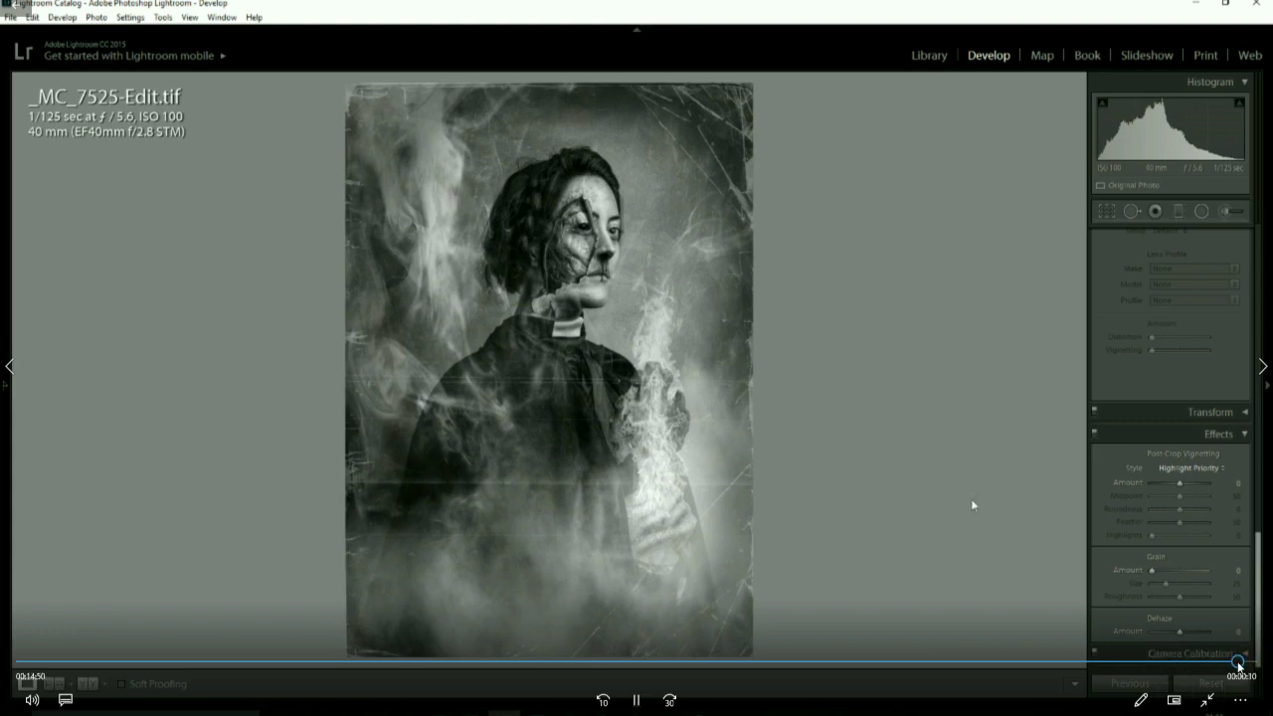